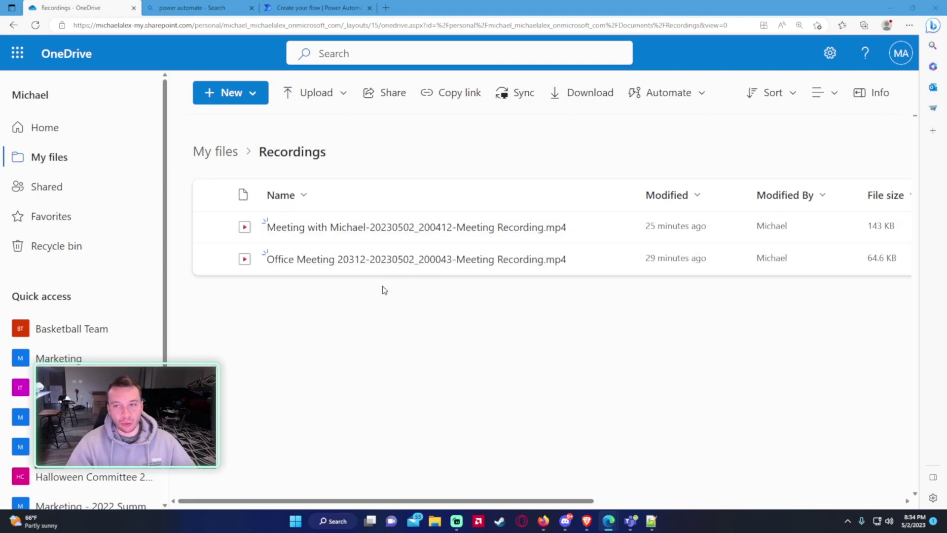
Review the two meeting recording MP4s (143 KB and 64.6 KB) in OneDrive's Recordings folder
{"action": "mouse_move", "coordinate": [354, 265]}
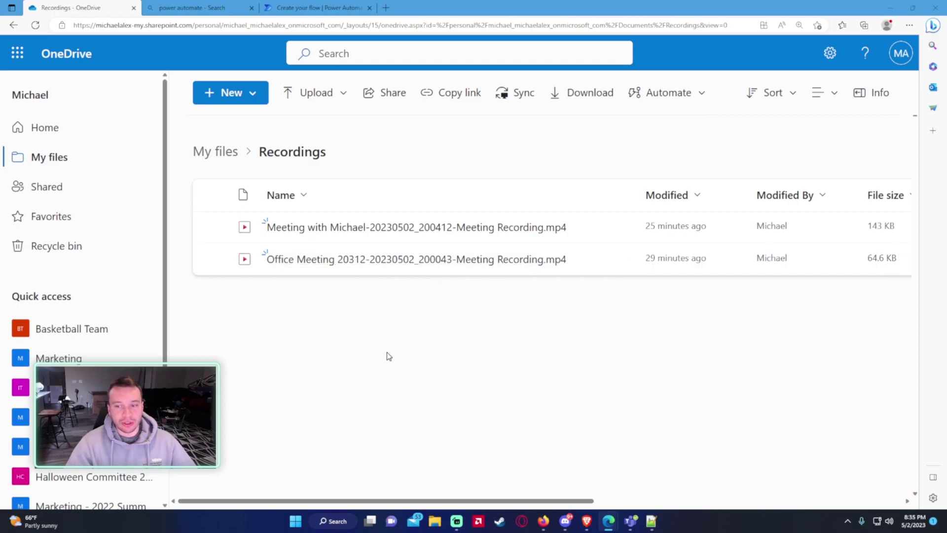
{"action": "mouse_move", "coordinate": [429, 268]}
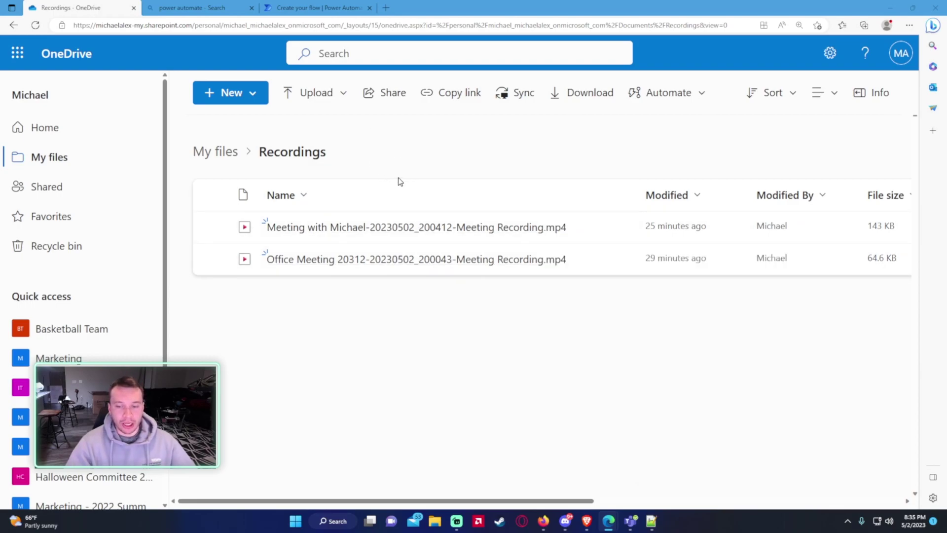
Start an automated cloud flow named 'LongDate to ShortDate Onedrive'
{"action": "left_click", "coordinate": [317, 8]}
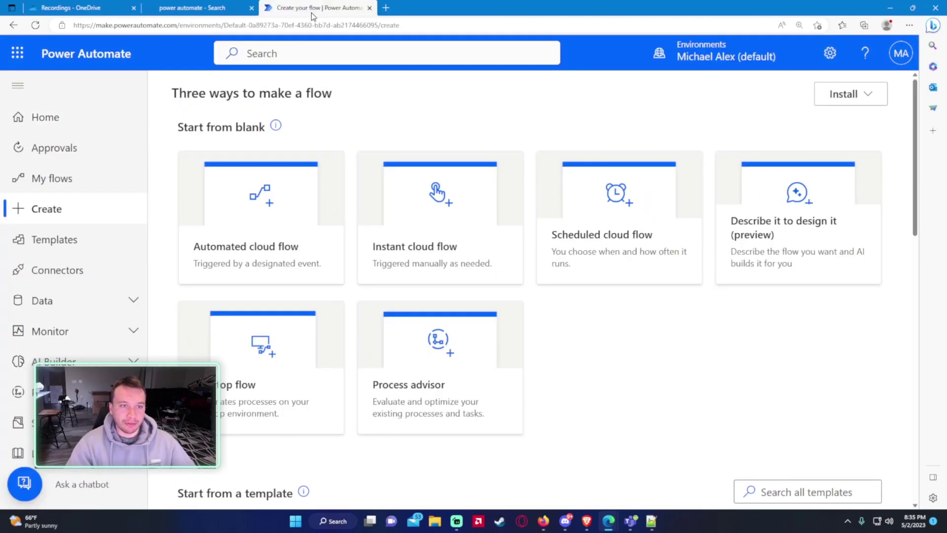
{"action": "left_click", "coordinate": [202, 198]}
{"action": "left_click", "coordinate": [539, 138]}
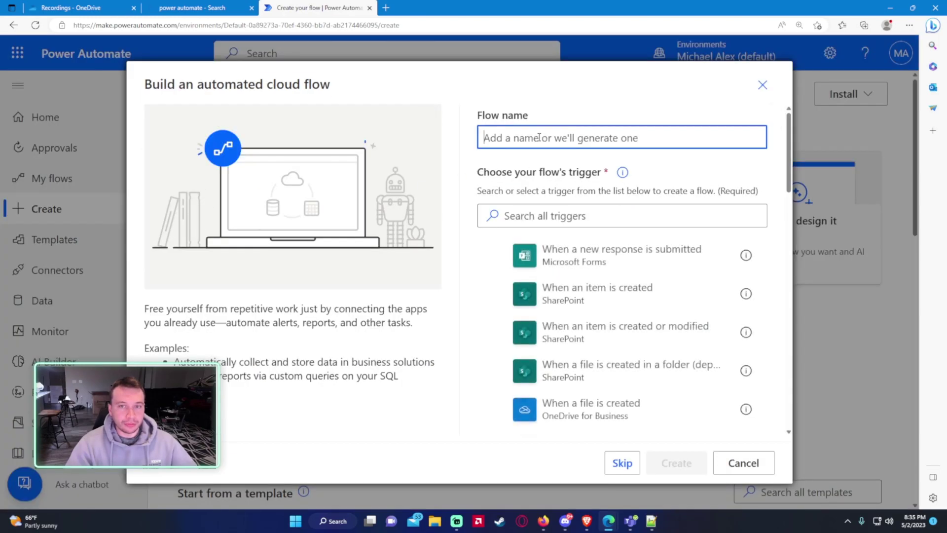
{"action": "type", "text": "L"}
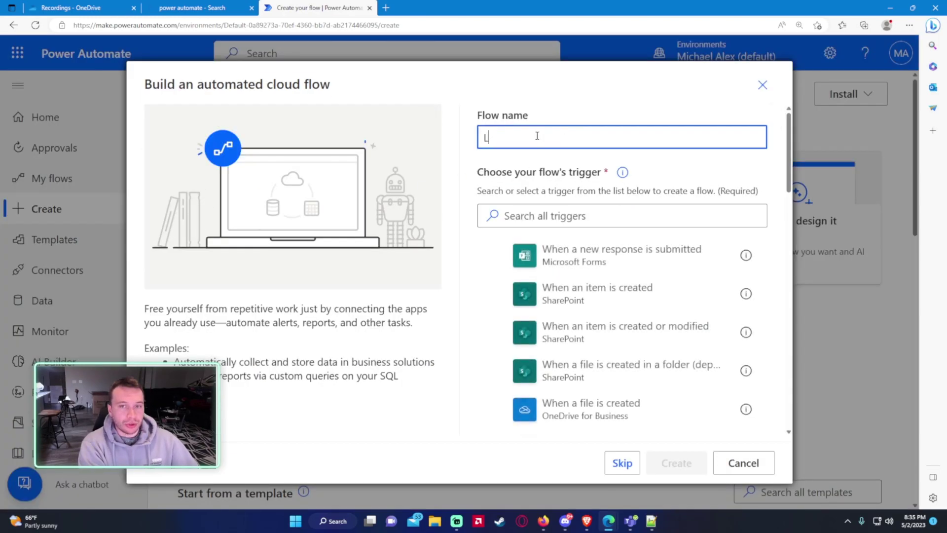
{"action": "type", "text": "ongDate to Short"}
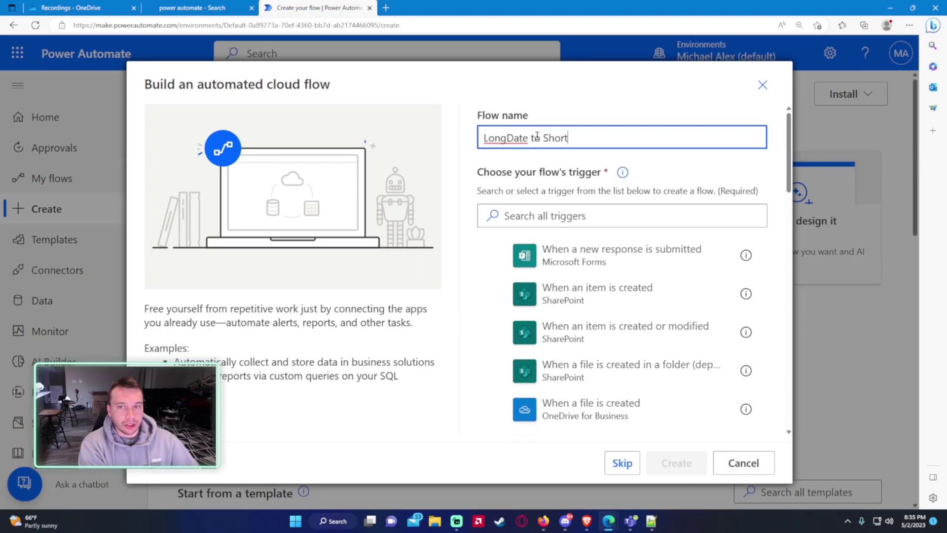
{"action": "type", "text": "Date Oned"}
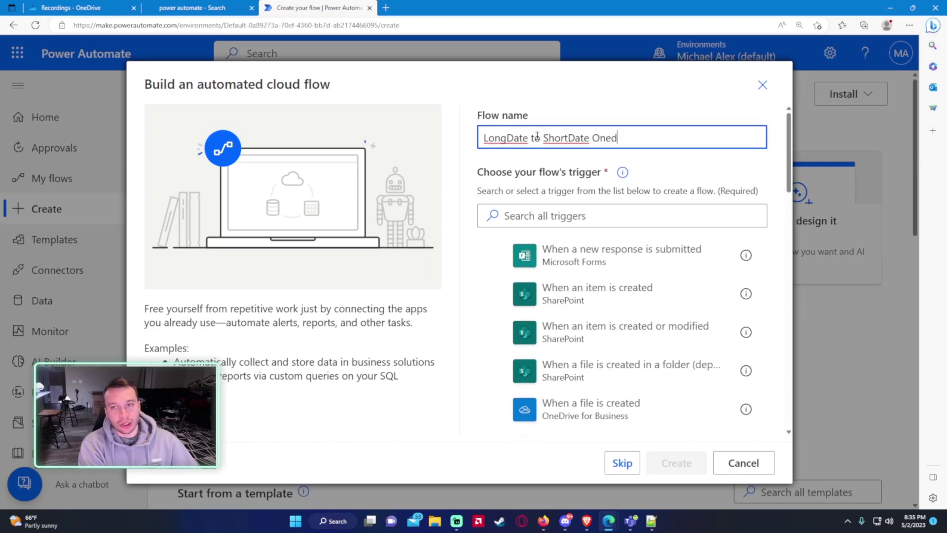
{"action": "type", "text": "rive"}
Choose the OneDrive for Business 'When a file is created' trigger and create the flow
{"action": "key", "text": "Tab"}
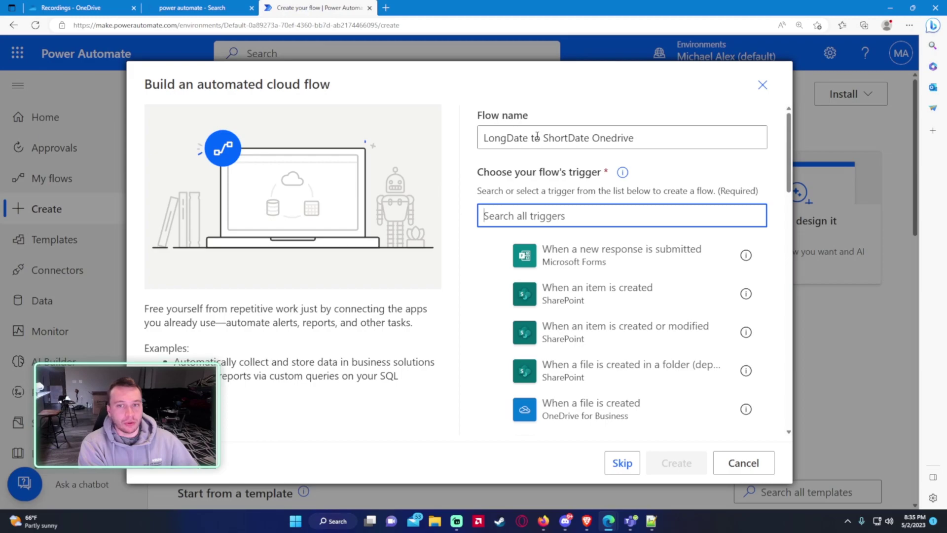
{"action": "type", "text": "onedrive"}
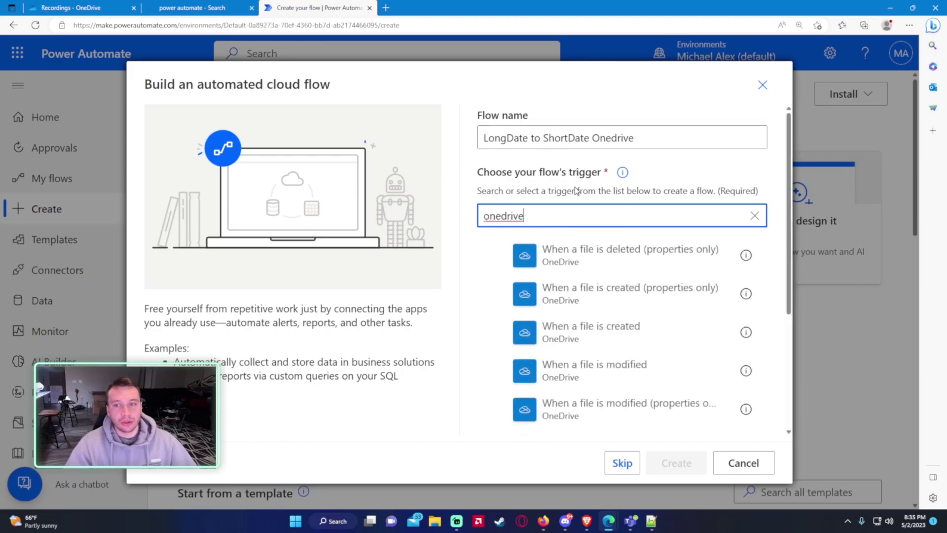
{"action": "scroll", "coordinate": [648, 308], "scroll_direction": "down", "scroll_amount": 2}
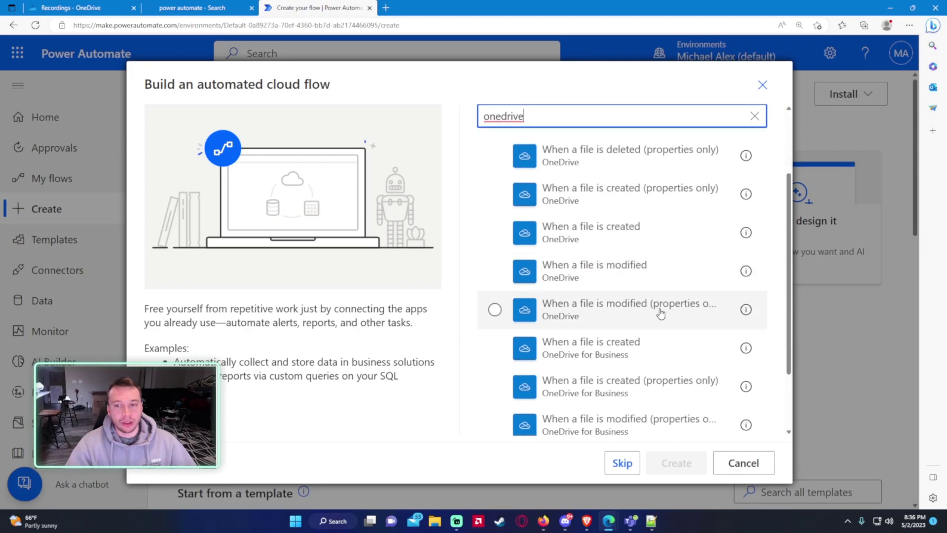
{"action": "scroll", "coordinate": [687, 338], "scroll_direction": "down", "scroll_amount": 1}
{"action": "left_click", "coordinate": [678, 307]}
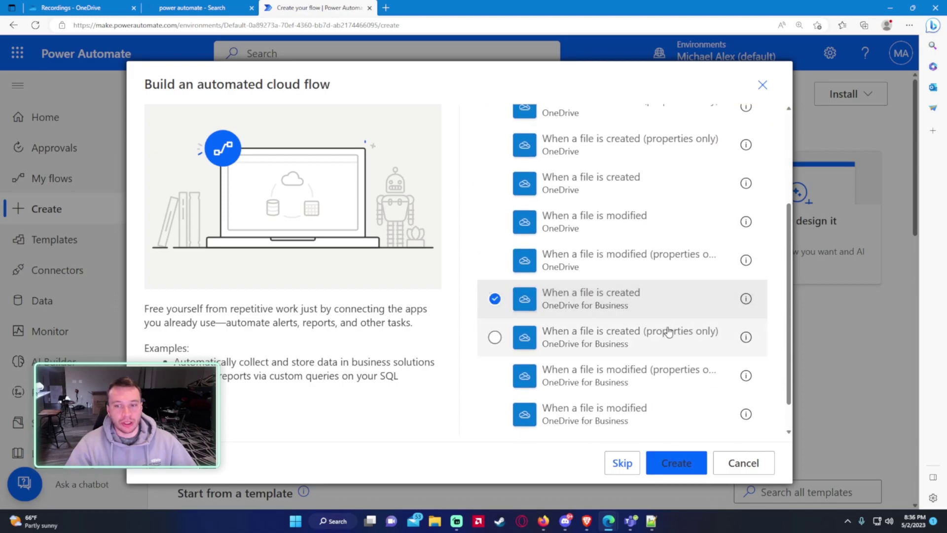
{"action": "left_click", "coordinate": [683, 466]}
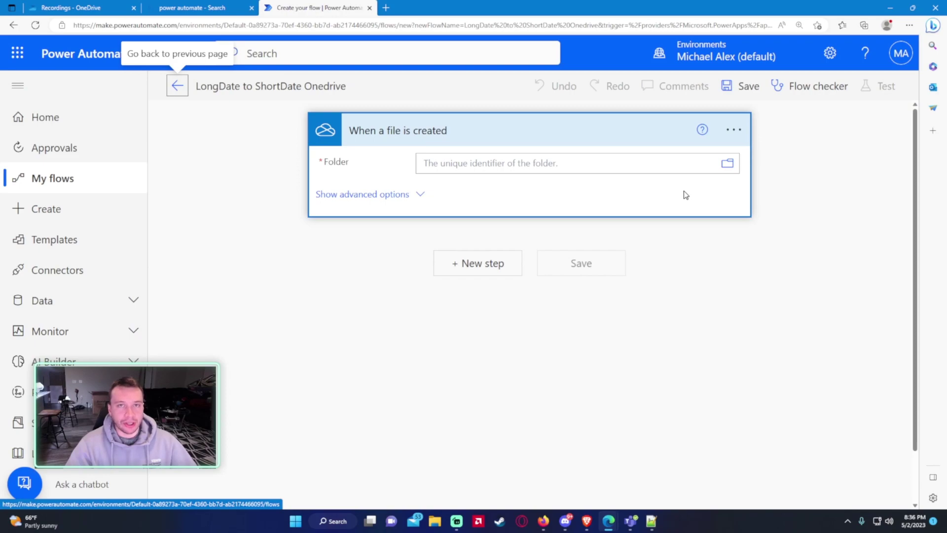
Set the trigger's folder to /Recordings under Root, then begin adding a new step
{"action": "left_click", "coordinate": [726, 163]}
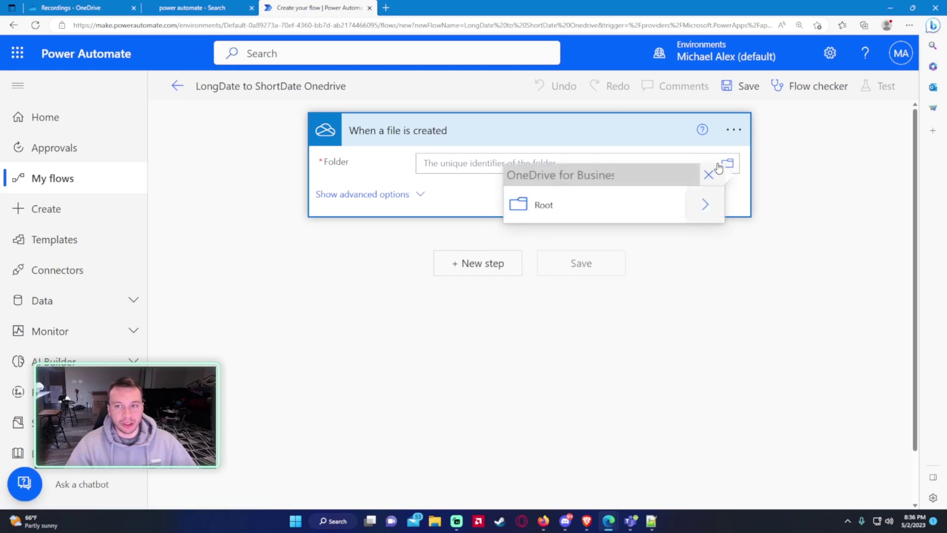
{"action": "left_click", "coordinate": [705, 204]}
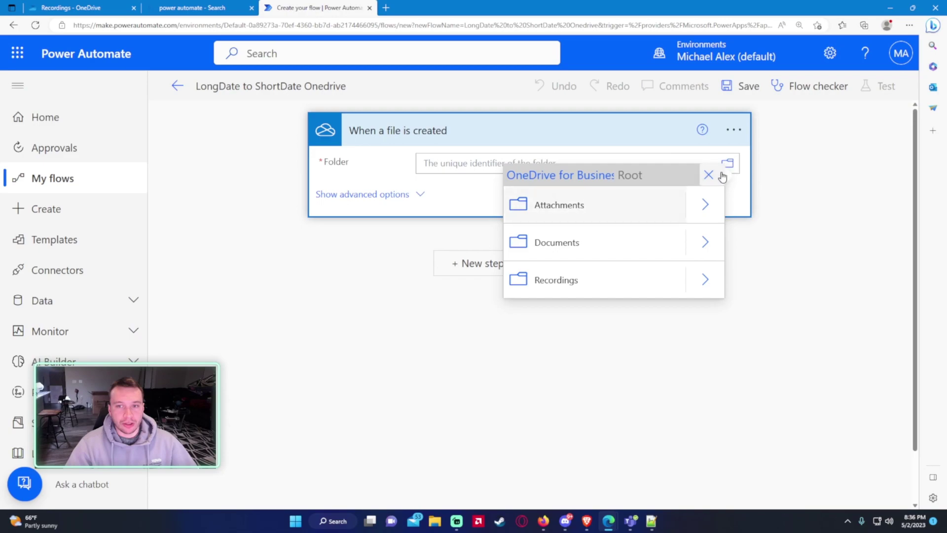
{"action": "left_click", "coordinate": [610, 290]}
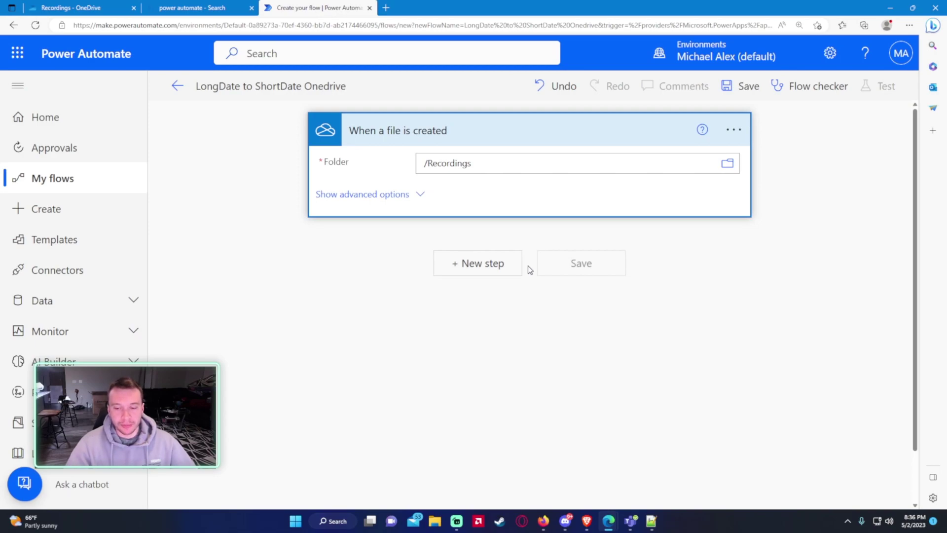
{"action": "left_click", "coordinate": [471, 268]}
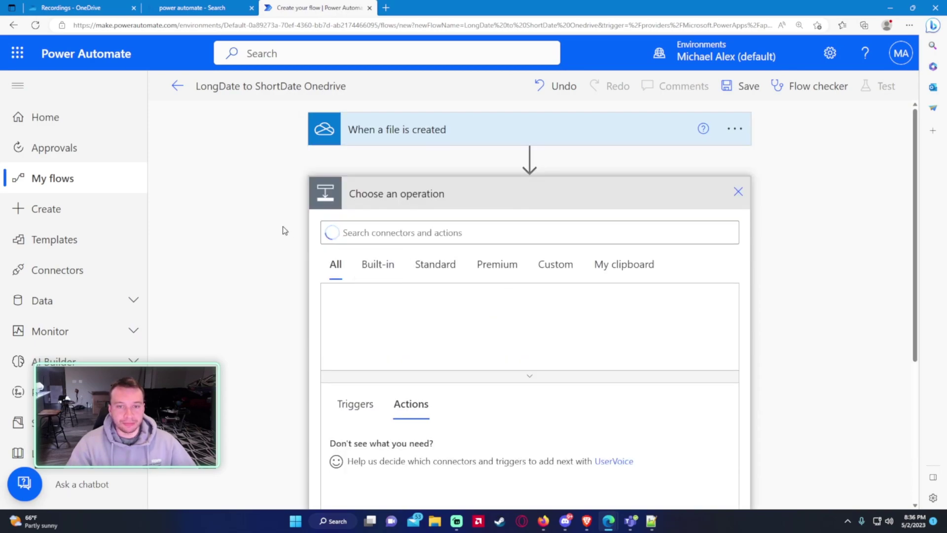
Add a Data Operation Compose action using the trigger's File name as input, and select that value
{"action": "key", "text": "ctrl+minus"}
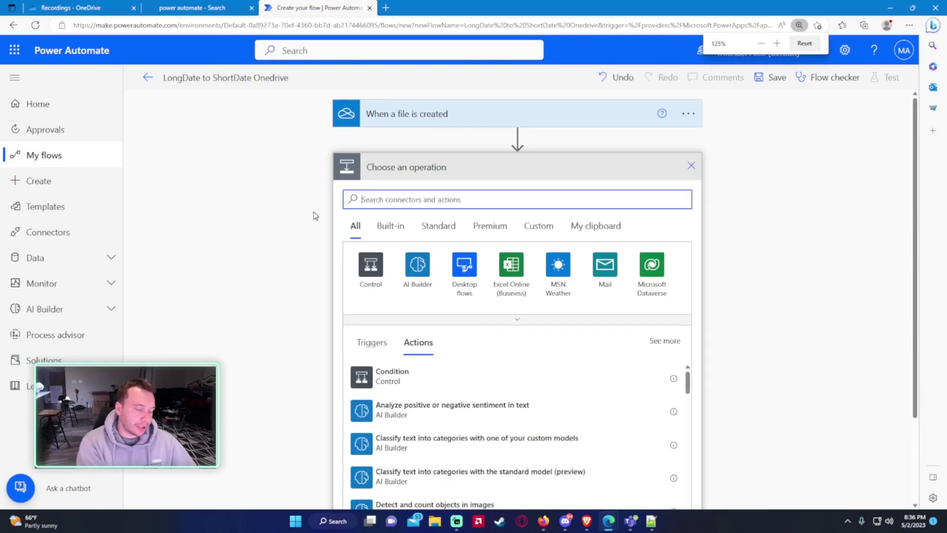
{"action": "type", "text": "compose"}
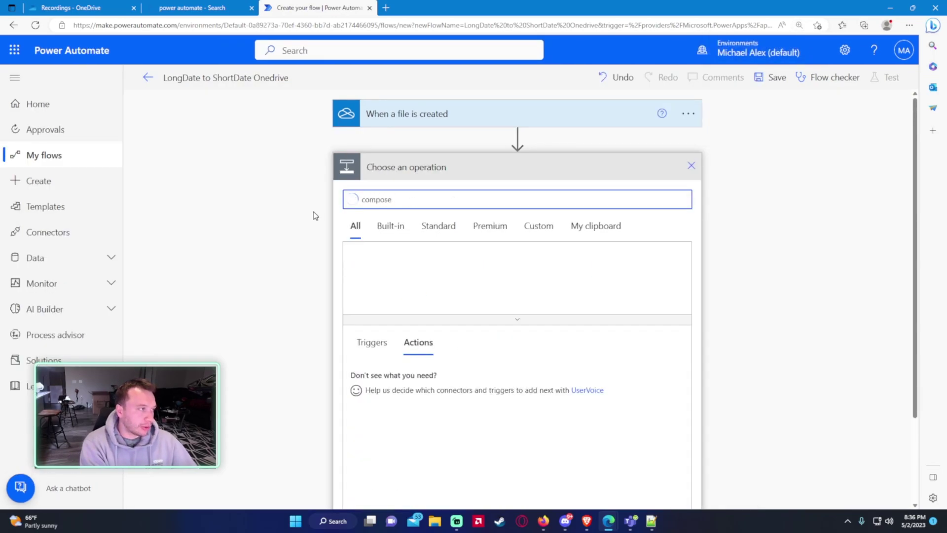
{"action": "scroll", "coordinate": [349, 281], "scroll_direction": "down", "scroll_amount": 1}
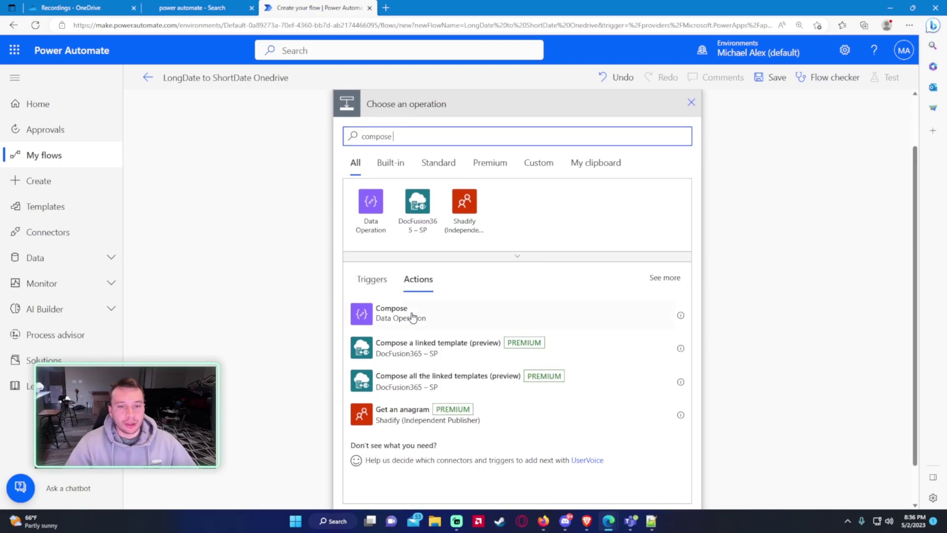
{"action": "left_click", "coordinate": [455, 320]}
{"action": "left_click", "coordinate": [460, 193]}
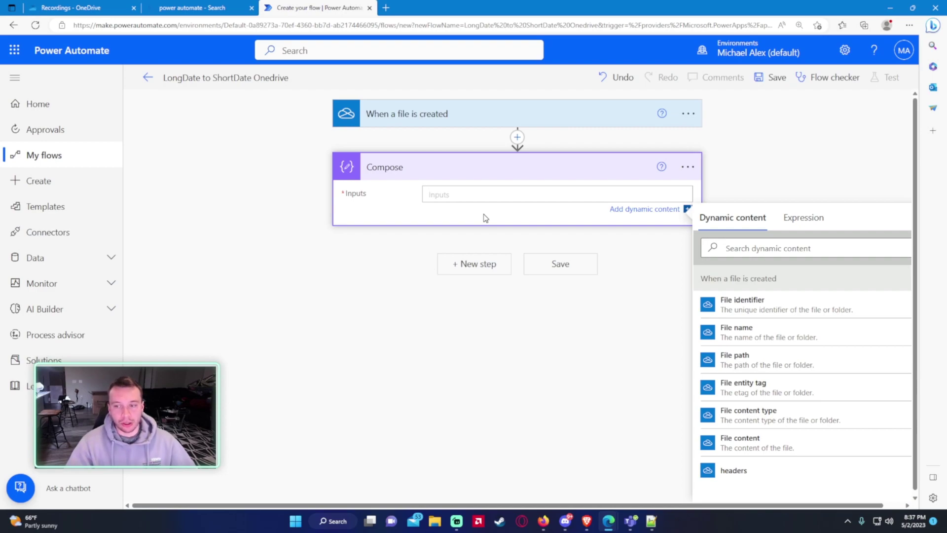
{"action": "left_click", "coordinate": [743, 335]}
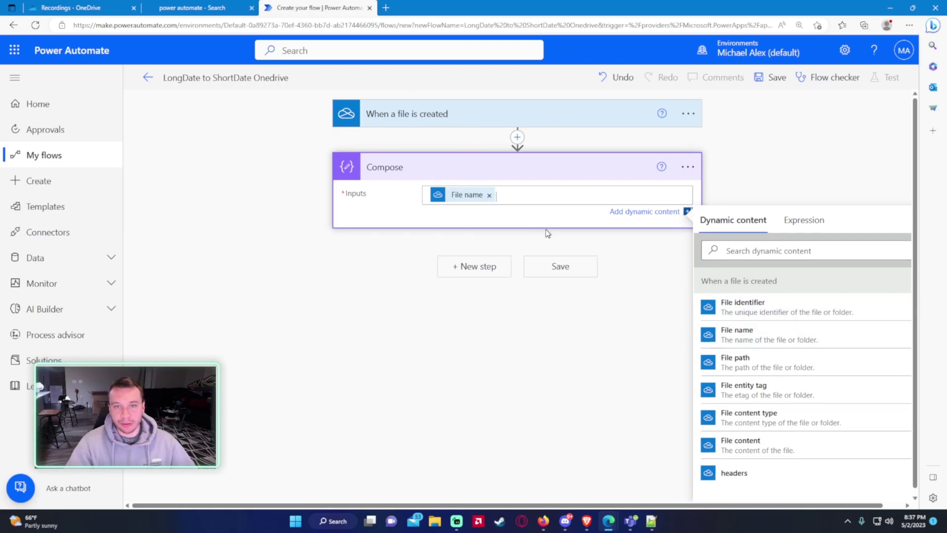
{"action": "key", "text": "ctrl+a"}
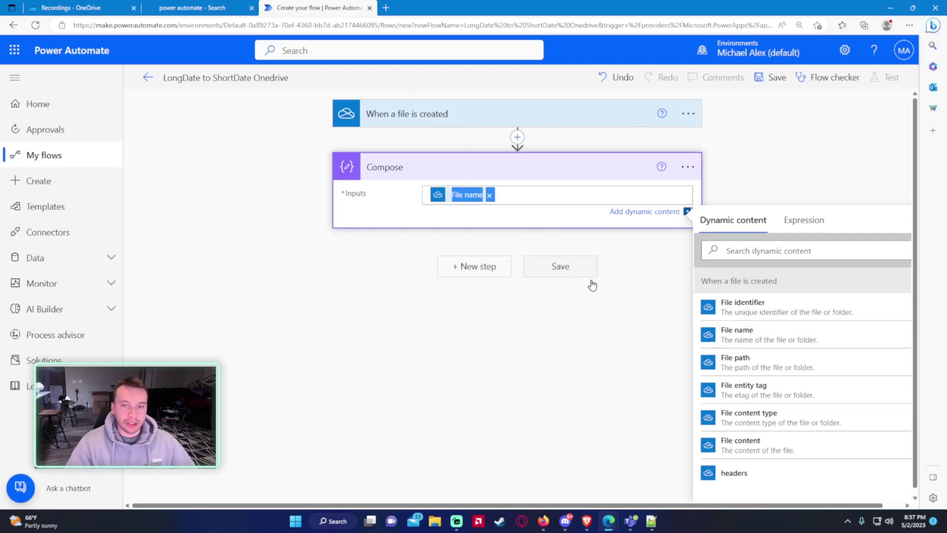
{"action": "left_click", "coordinate": [651, 521]}
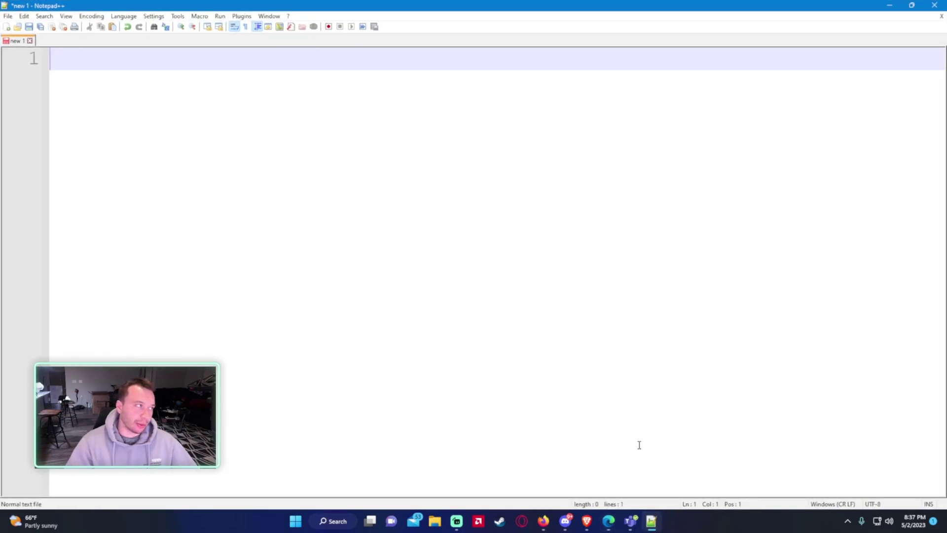
Paste the File name expression into Notepad++, strip its @{ } wrapper, and wrap a copy in first(split( on line 3
{"action": "type", "text": "@{triggerOutputs()?['headers/x-ms-file-name-encoded']}"}
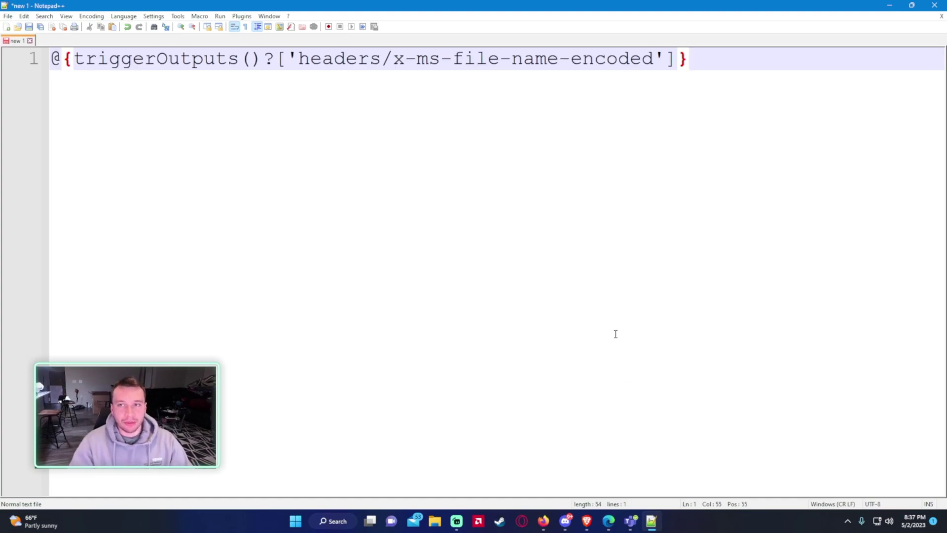
{"action": "key", "text": "BackSpace"}
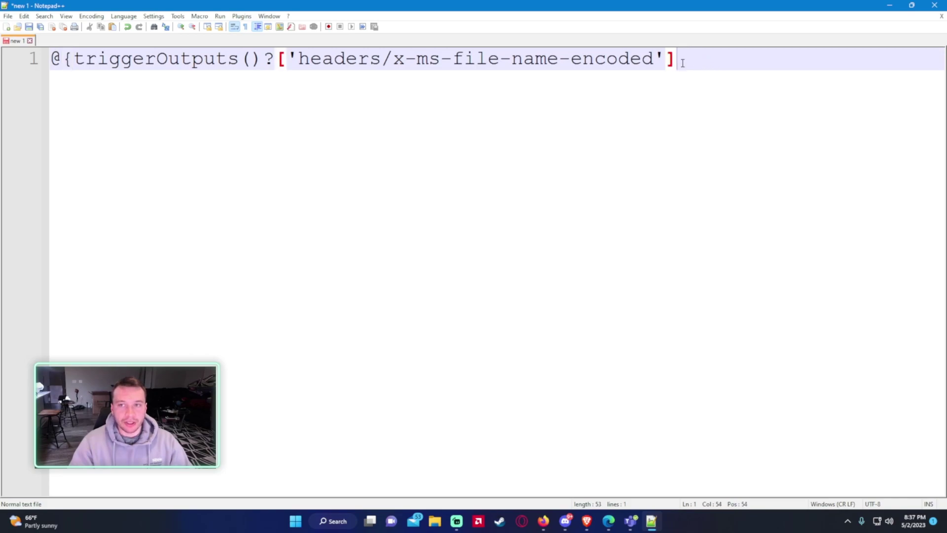
{"action": "left_click", "coordinate": [72, 69]}
{"action": "key", "text": "BackSpace"}
{"action": "key", "text": "BackSpace"}
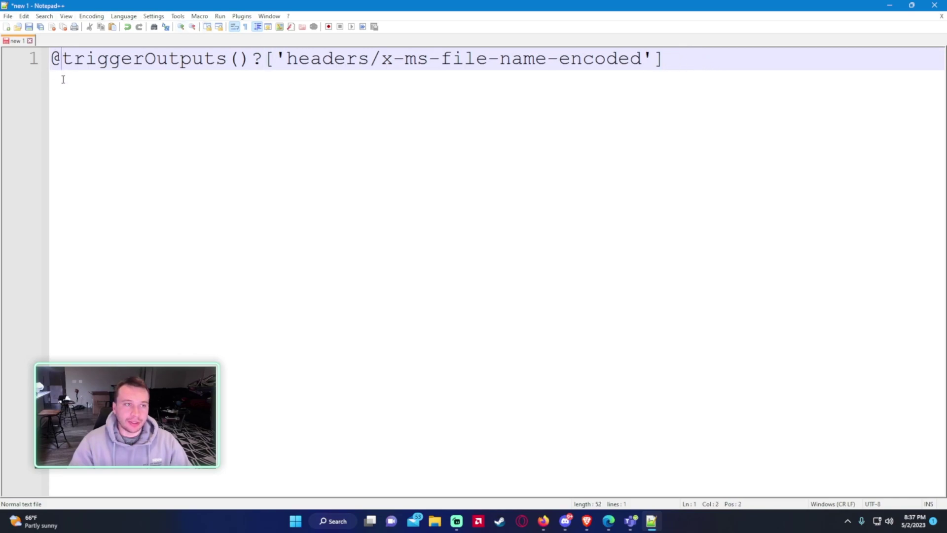
{"action": "left_click", "coordinate": [547, 172]}
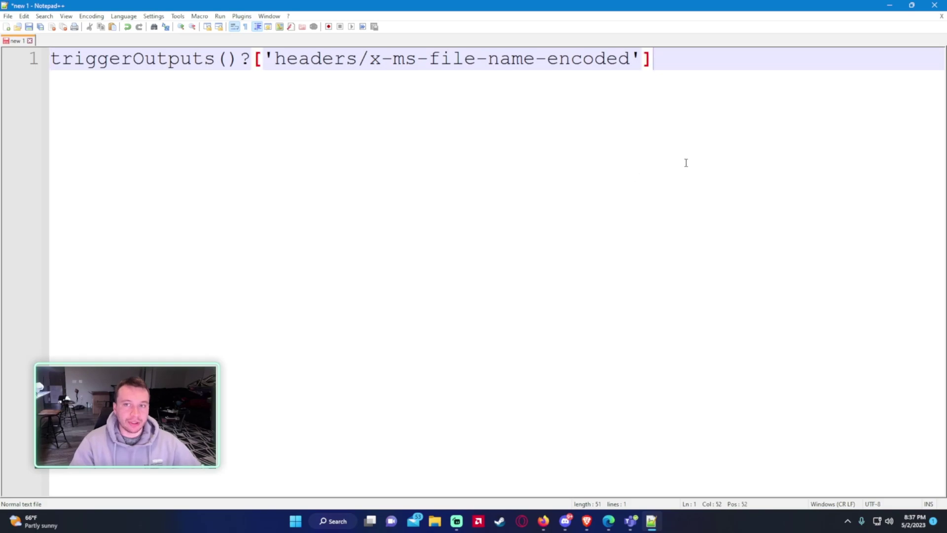
{"action": "key", "text": "Return"}
{"action": "key", "text": "Return"}
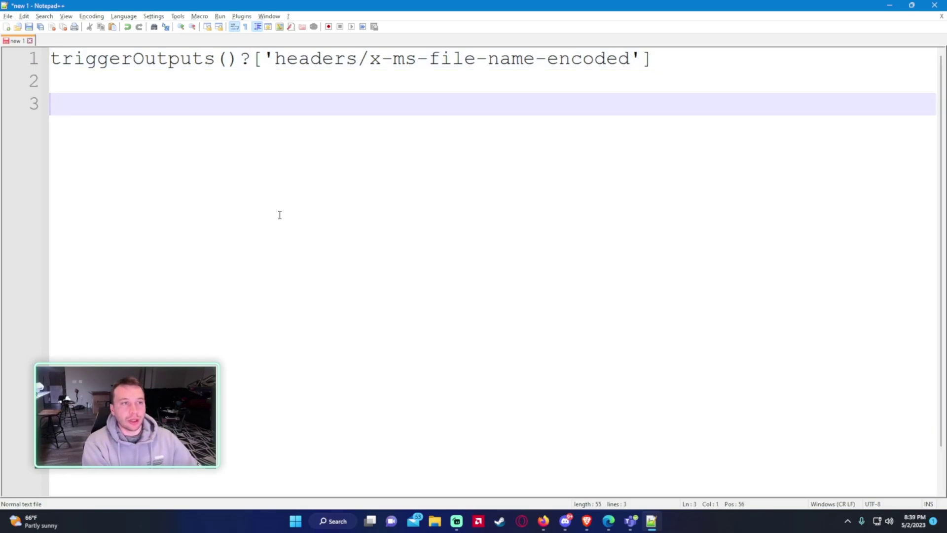
{"action": "type", "text": "first"}
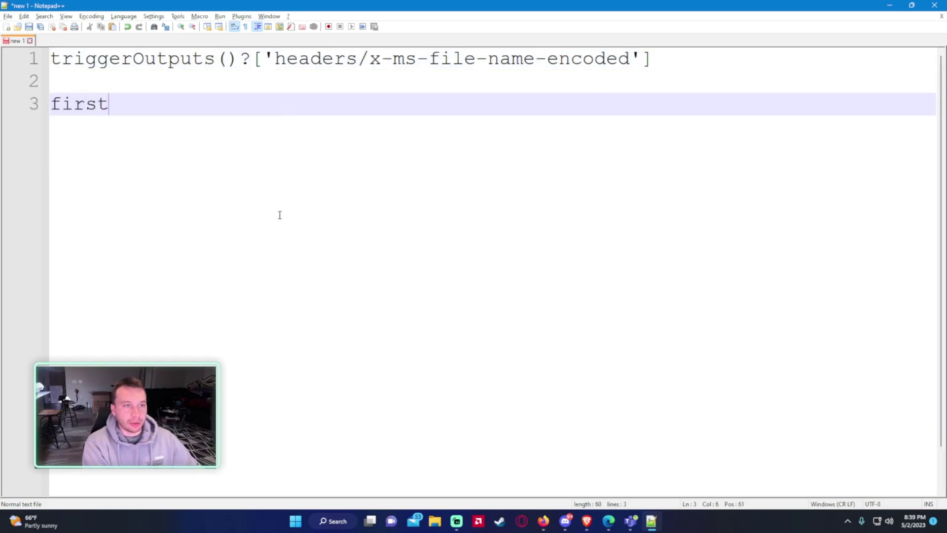
{"action": "type", "text": "(split("}
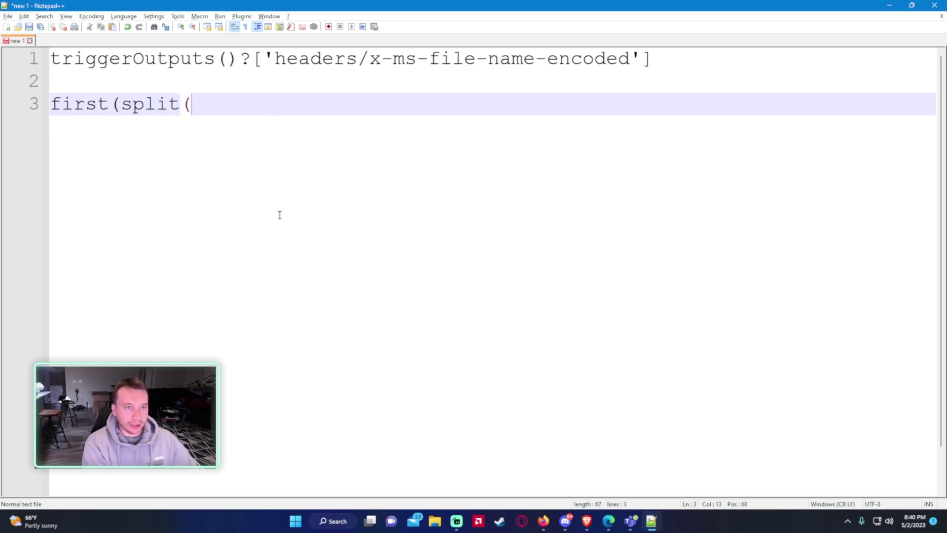
{"action": "type", "text": "triggerOutputs()?['headers/x-ms-file-name-encoded']"}
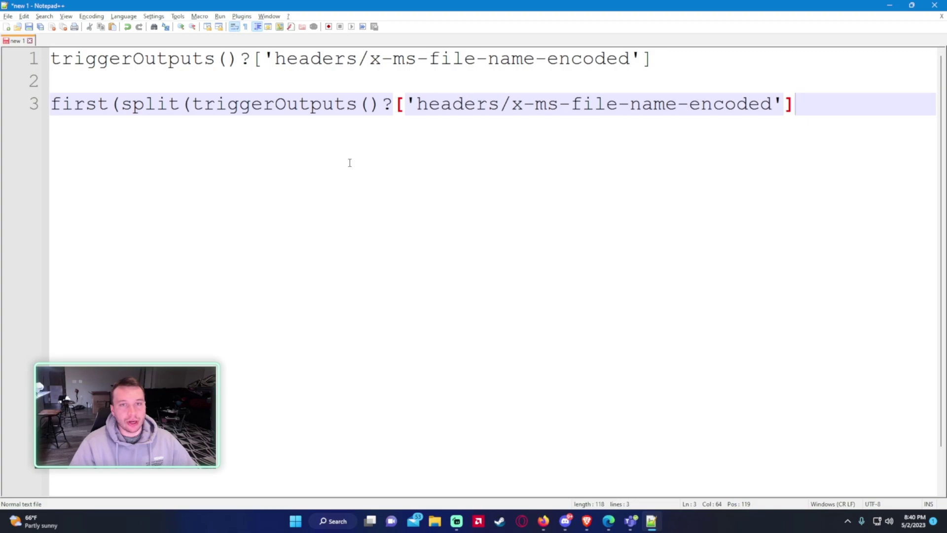
{"action": "left_click", "coordinate": [525, 103]}
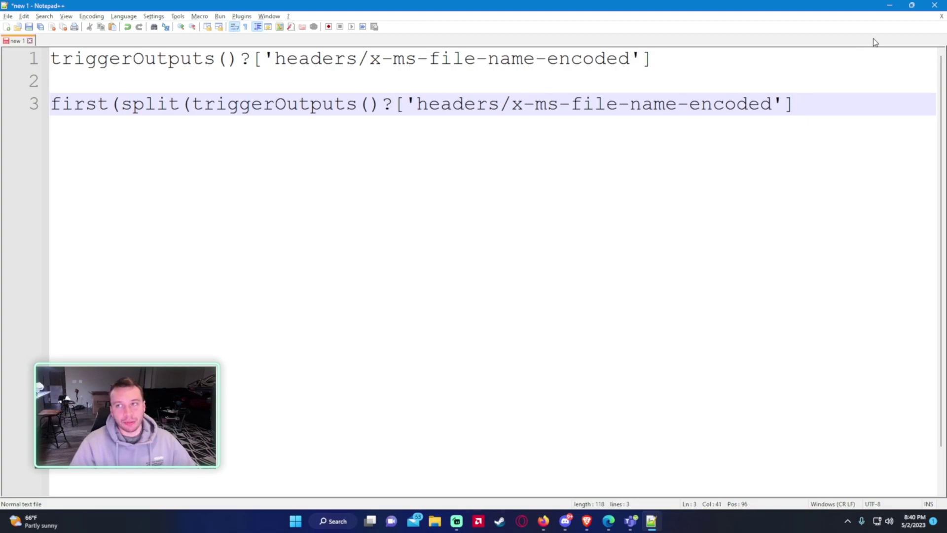
Delete '-encoded' from line 3 and close it with ,'-')) to finish the expression
{"action": "left_click", "coordinate": [652, 522]}
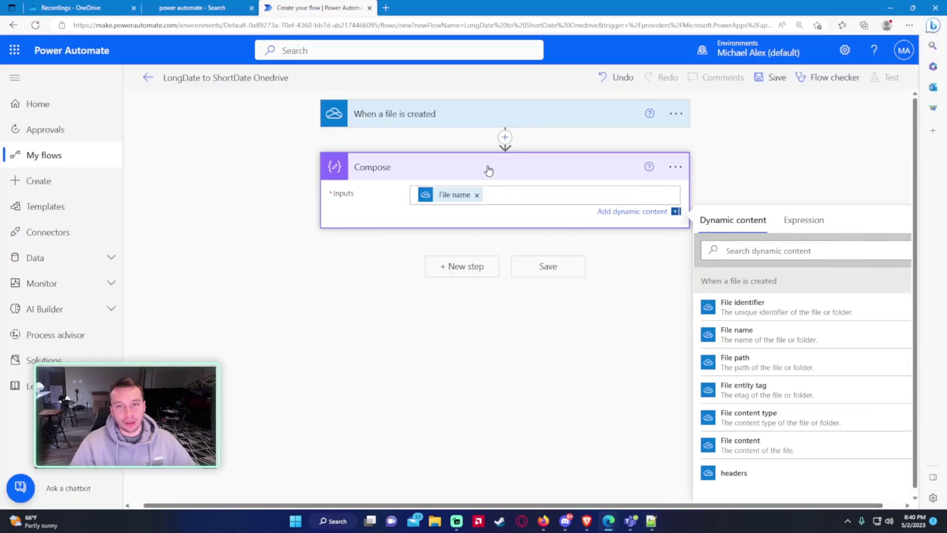
{"action": "key", "text": "alt+Tab"}
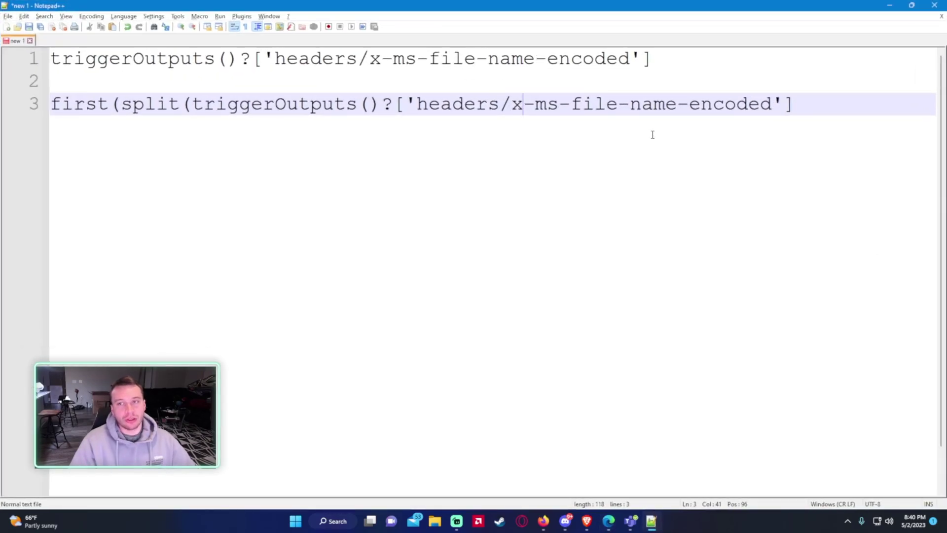
{"action": "left_click_drag", "start_coordinate": [677, 104], "coordinate": [766, 113]}
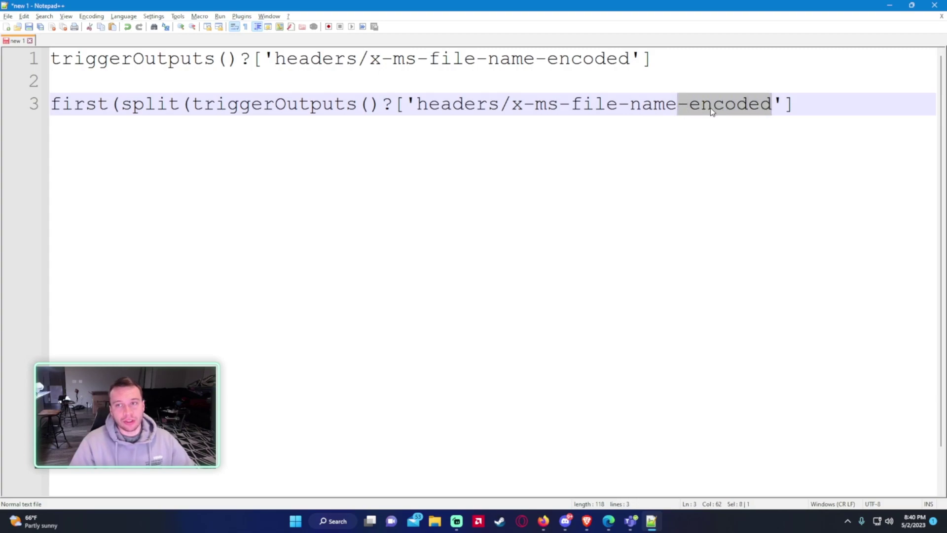
{"action": "key", "text": "BackSpace"}
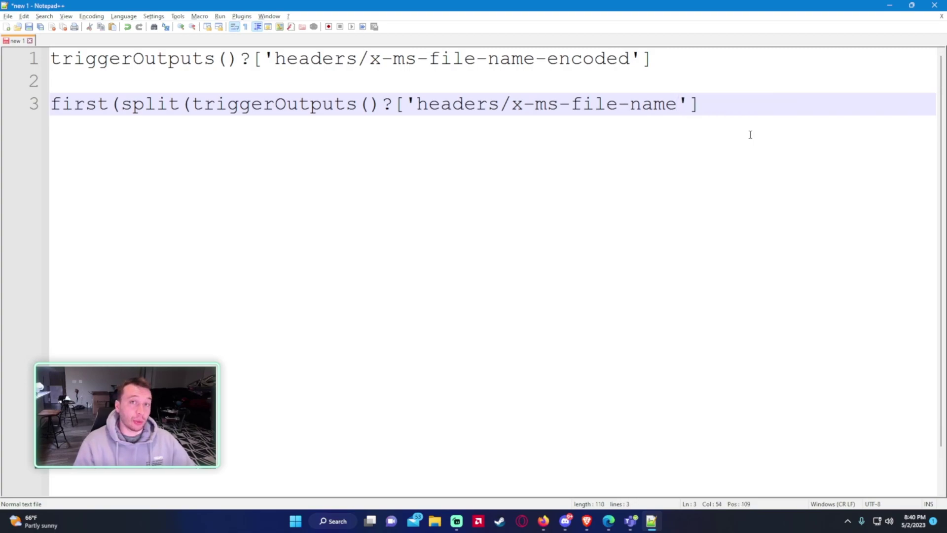
{"action": "left_click", "coordinate": [737, 118]}
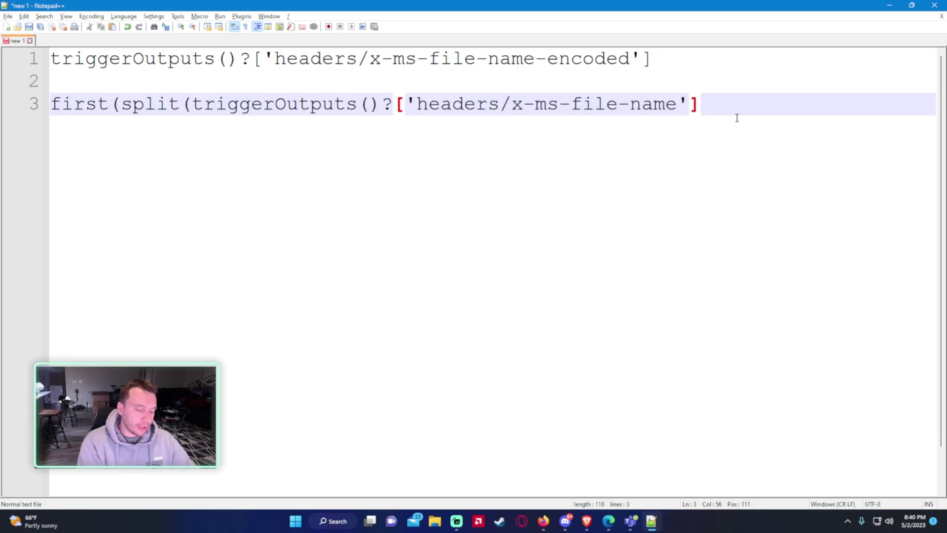
{"action": "type", "text": ",'"}
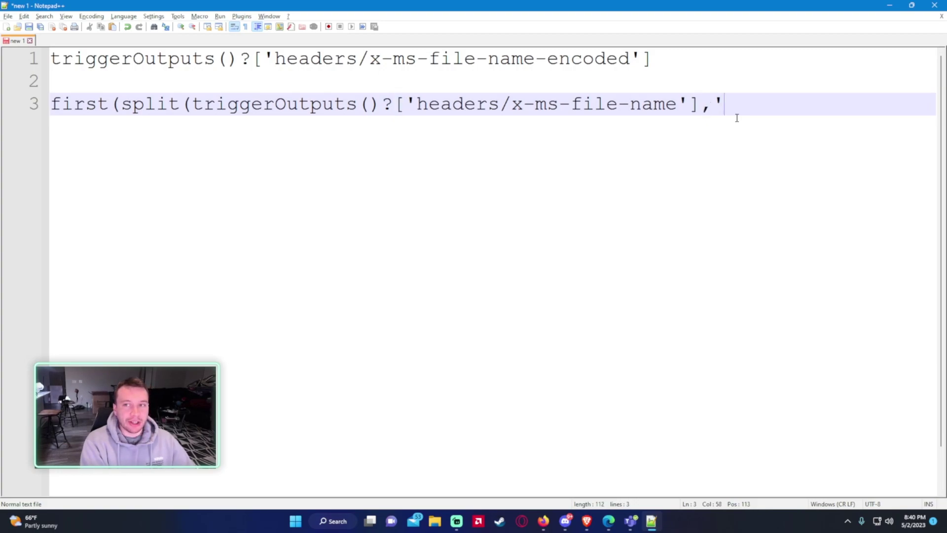
{"action": "type", "text": "-'"}
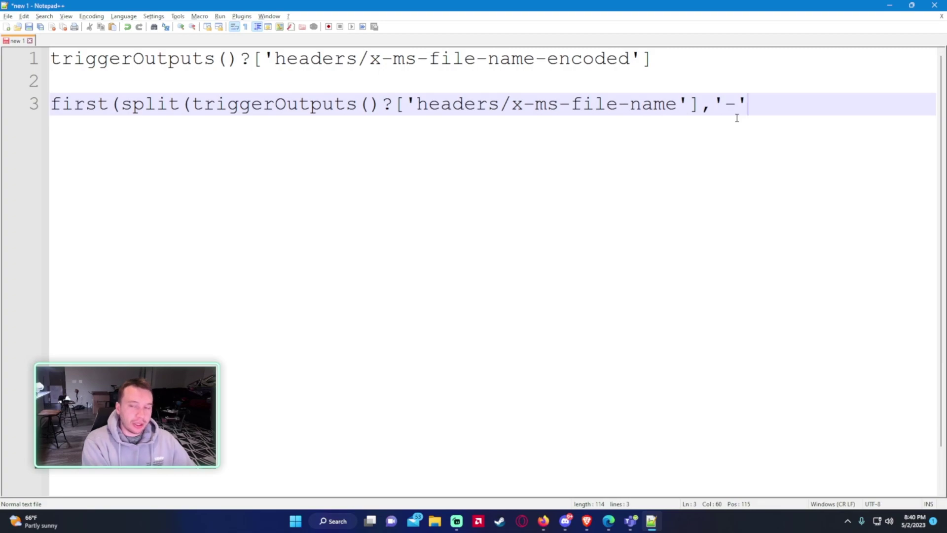
{"action": "type", "text": "))"}
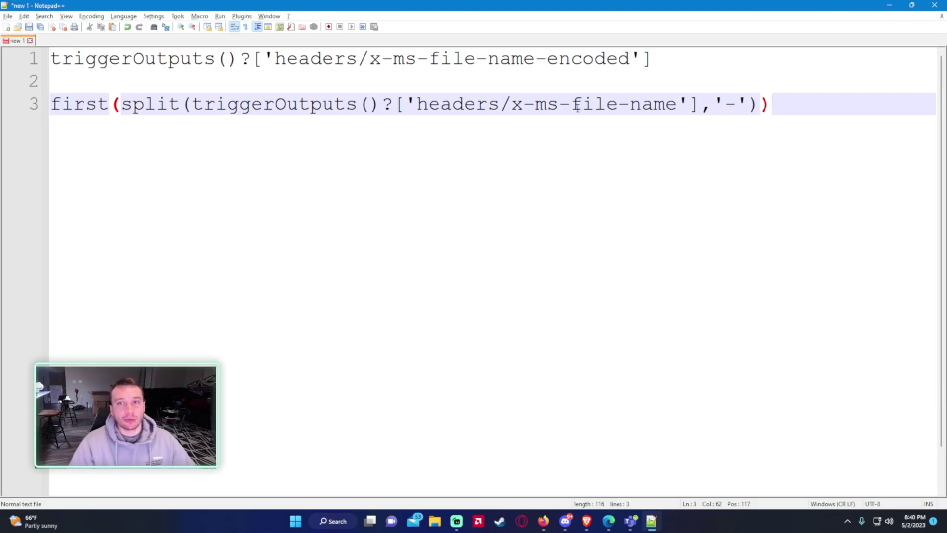
{"action": "left_click_drag", "start_coordinate": [724, 105], "coordinate": [738, 105]}
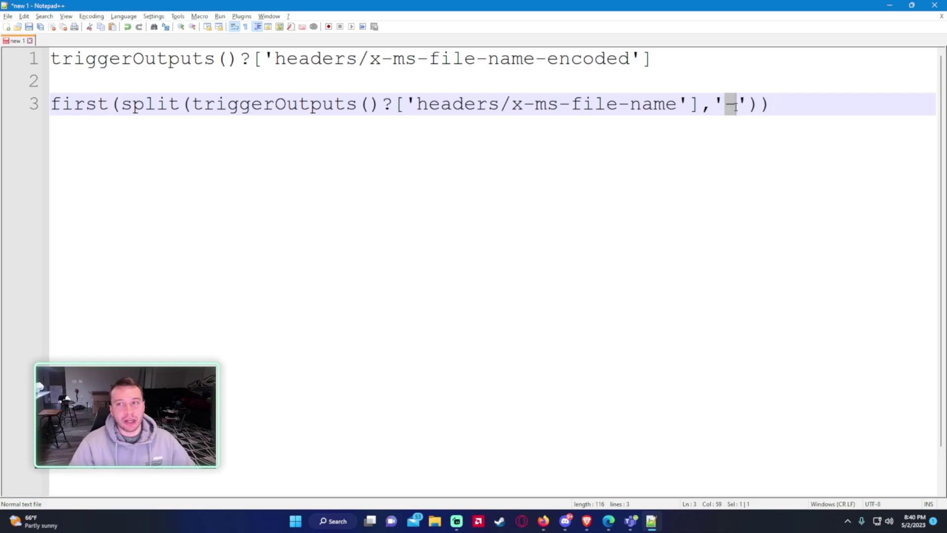
{"action": "left_click", "coordinate": [889, 5]}
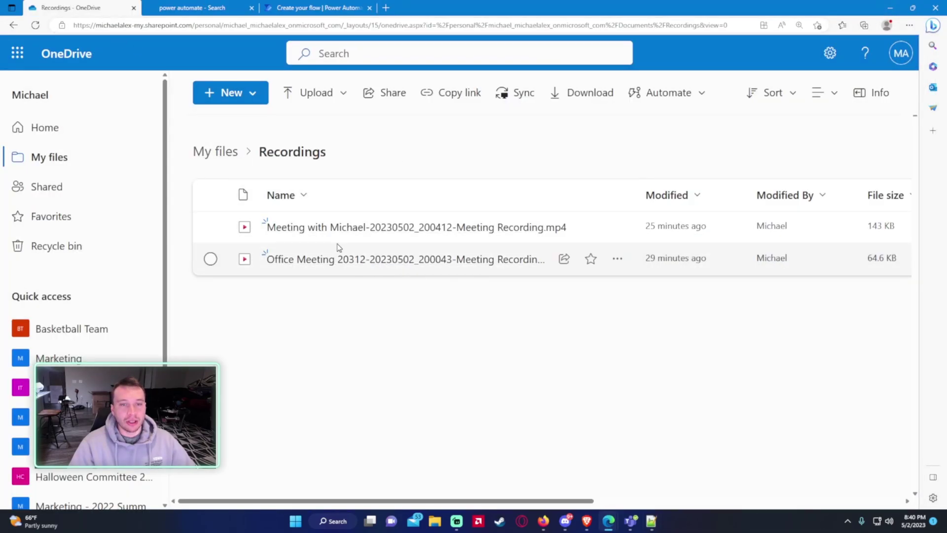
Widen OneDrive's Name column so both full recording file names are readable
{"action": "mouse_move", "coordinate": [290, 236]}
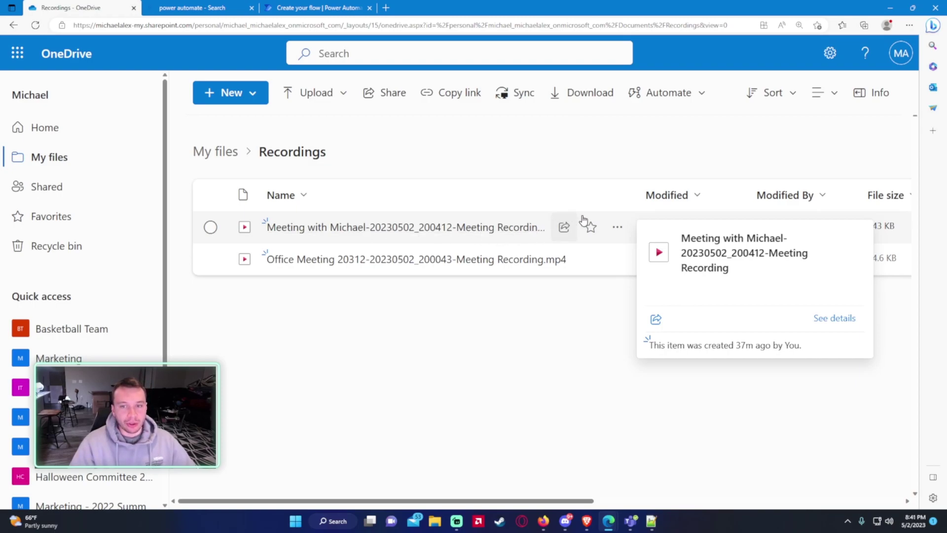
{"action": "left_click_drag", "start_coordinate": [637, 195], "coordinate": [675, 195]}
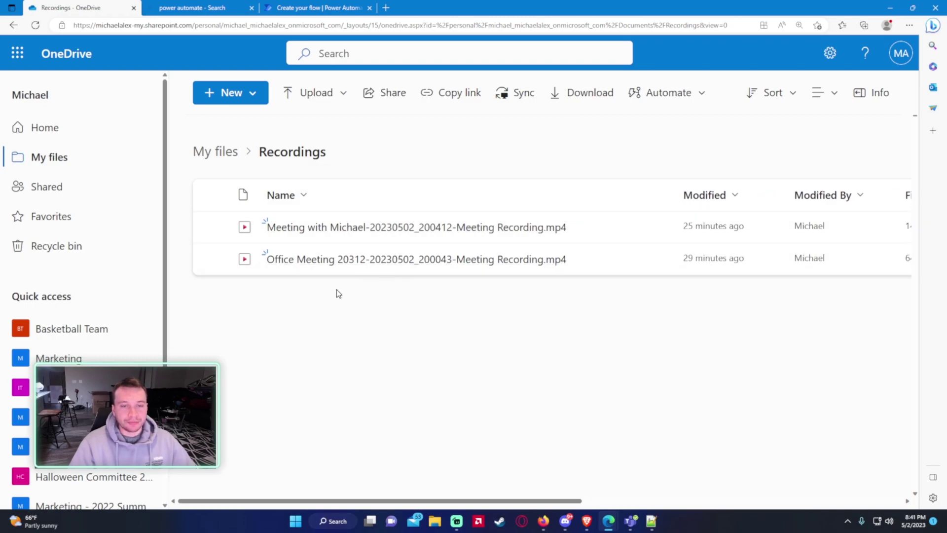
{"action": "mouse_move", "coordinate": [367, 228]}
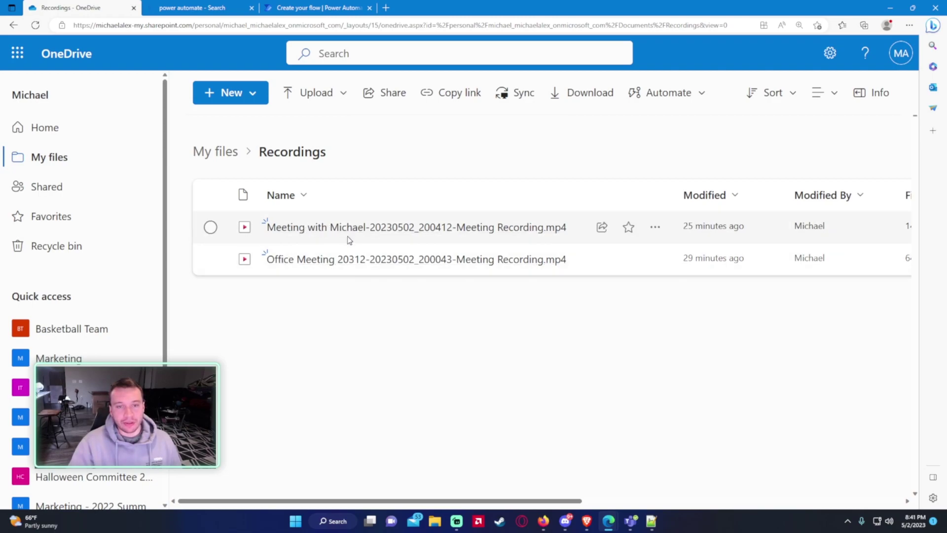
{"action": "mouse_move", "coordinate": [408, 235]}
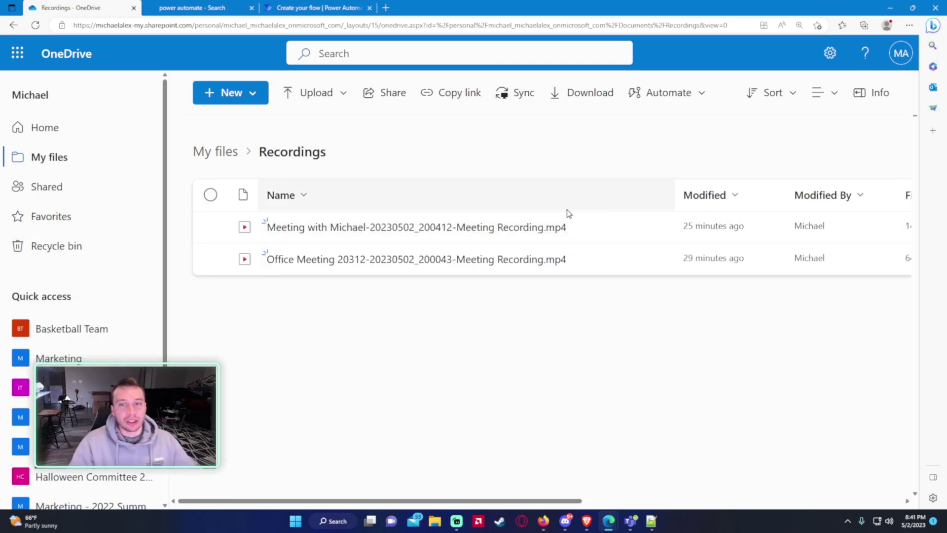
Replace Compose's File name token with the first(split(...,'-')) expression copied from Notepad++ line 3
{"action": "left_click", "coordinate": [311, 8]}
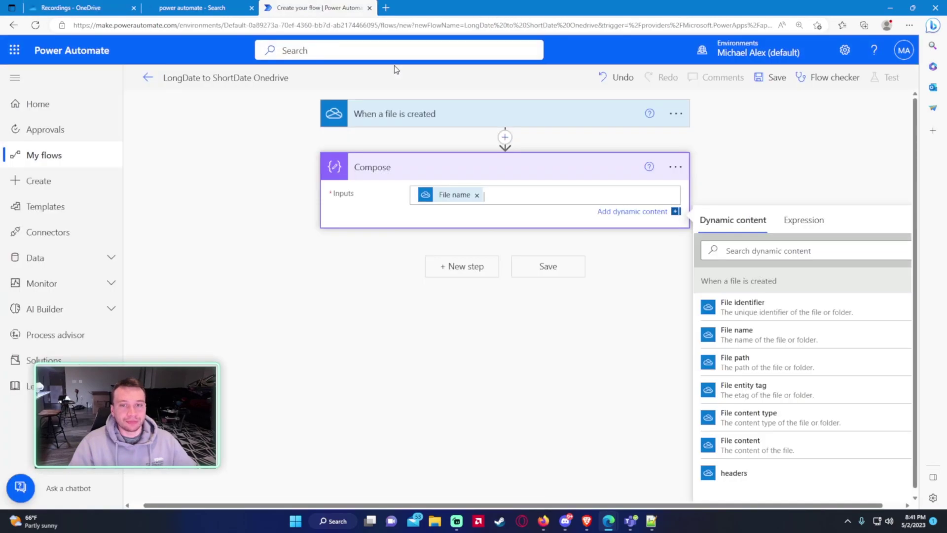
{"action": "left_click", "coordinate": [478, 196]}
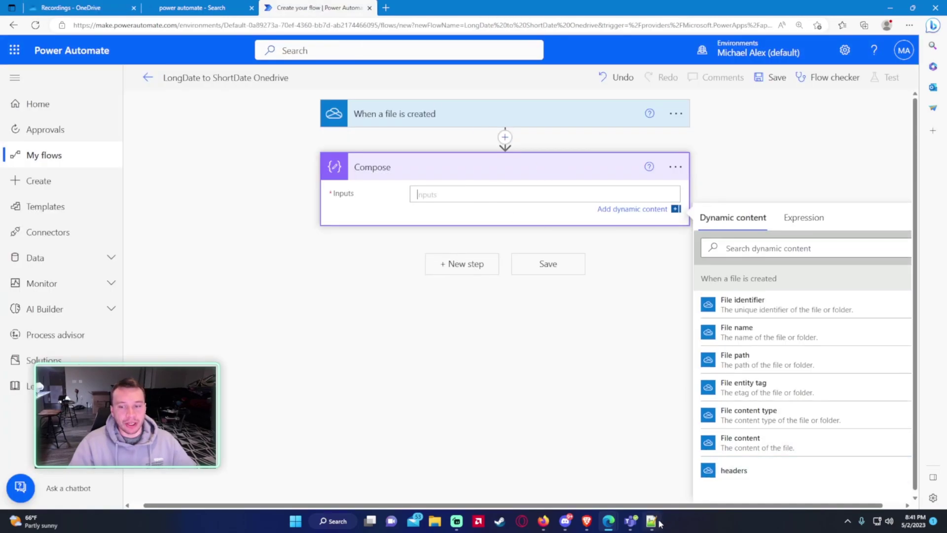
{"action": "key", "text": "alt+Tab"}
{"action": "left_click_drag", "start_coordinate": [823, 88], "coordinate": [50, 104]}
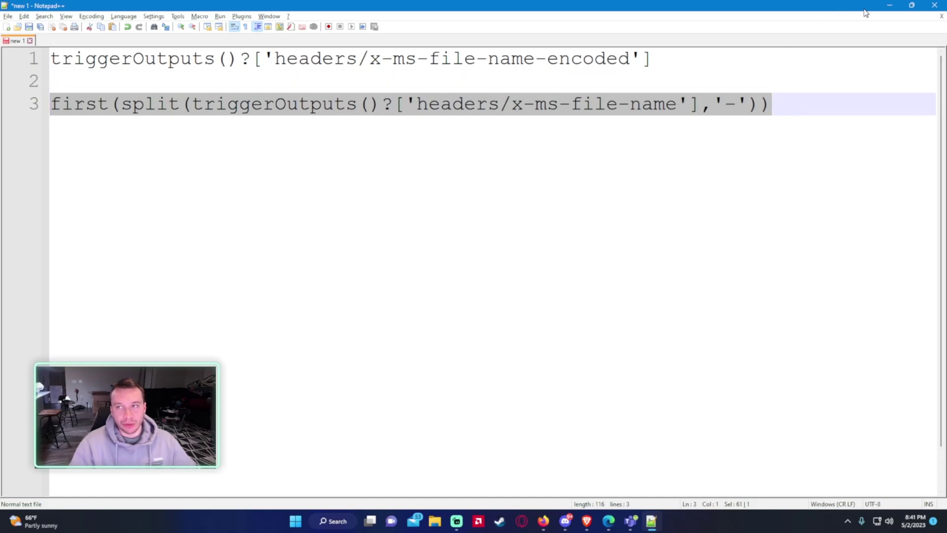
{"action": "left_click", "coordinate": [888, 6]}
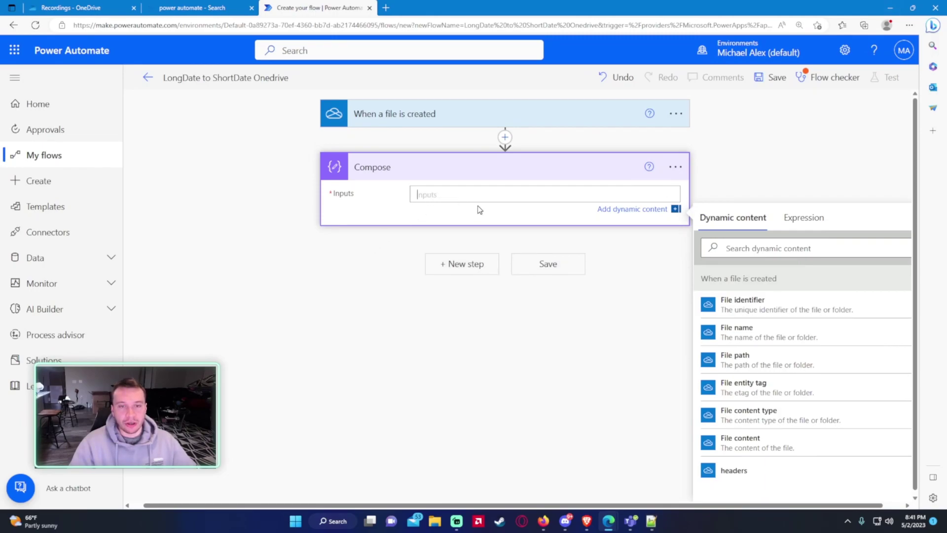
{"action": "left_click", "coordinate": [803, 218]}
{"action": "key", "text": "ctrl+v"}
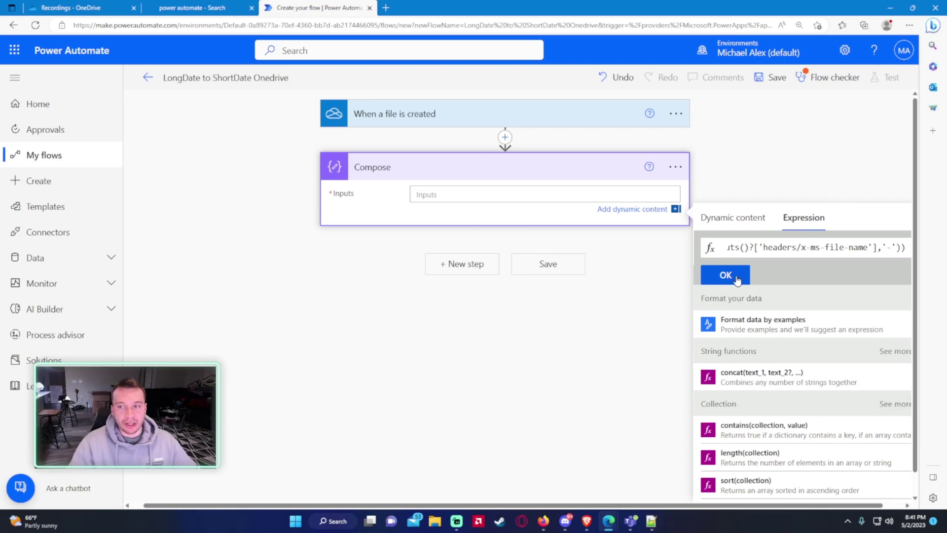
{"action": "left_click", "coordinate": [737, 280]}
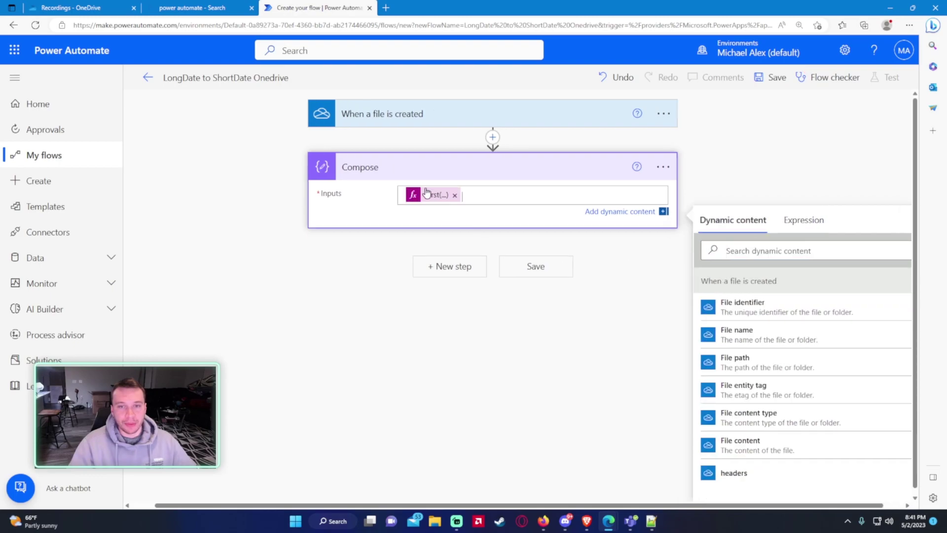
Add a Compose 2 action after Compose with the first Compose's Outputs as its input
{"action": "left_click", "coordinate": [370, 250]}
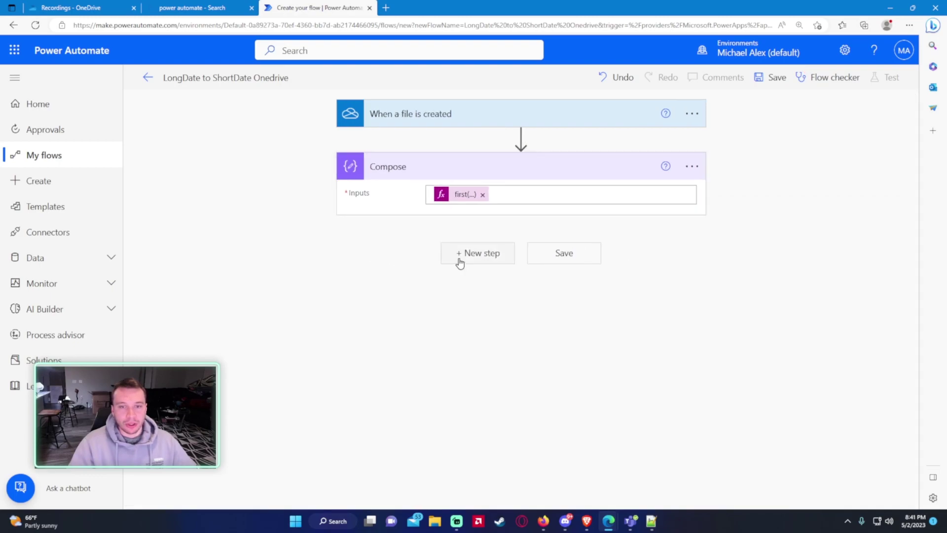
{"action": "left_click", "coordinate": [460, 255]}
{"action": "type", "text": "compose"}
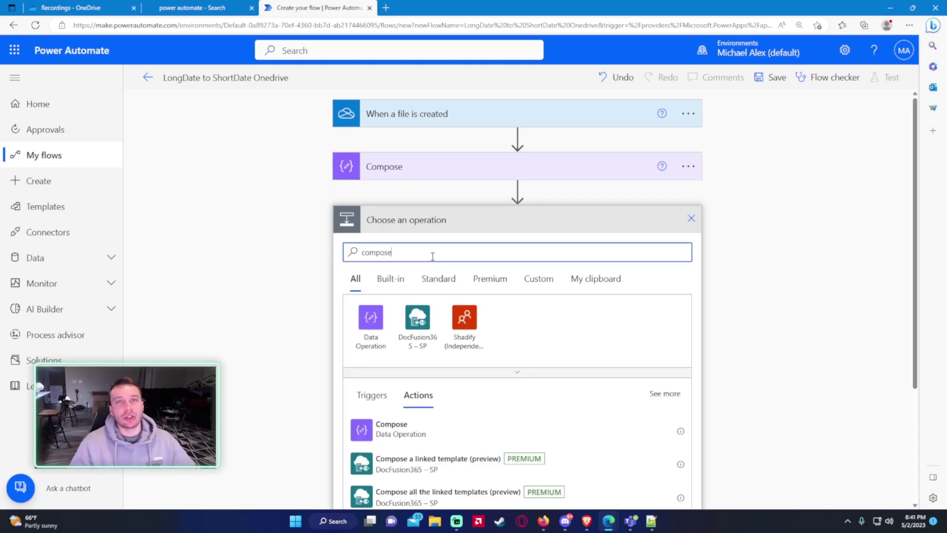
{"action": "left_click", "coordinate": [376, 313]}
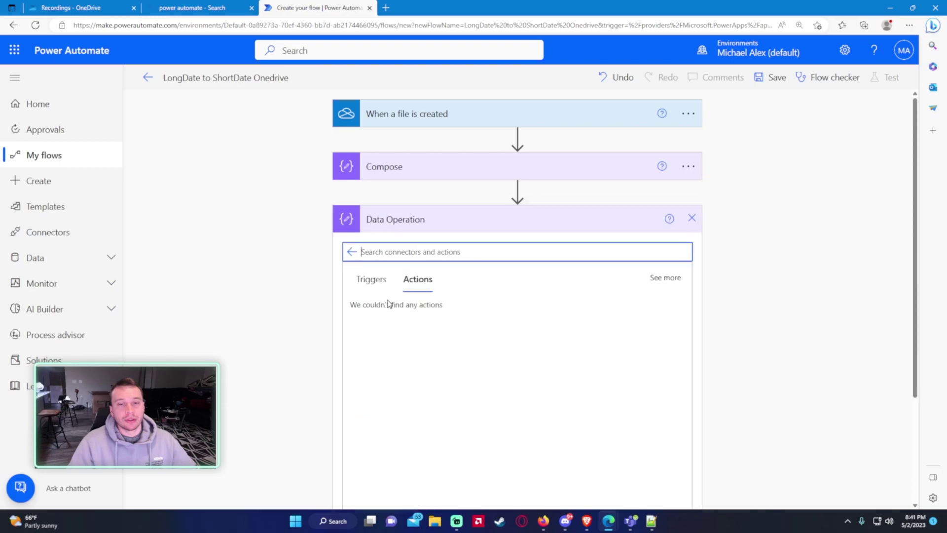
{"action": "left_click", "coordinate": [404, 259]}
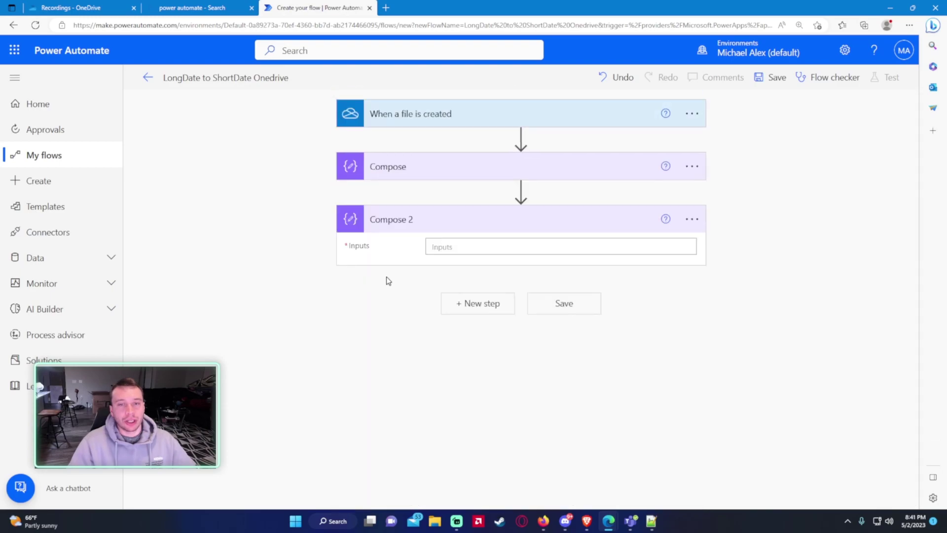
{"action": "left_click", "coordinate": [476, 246]}
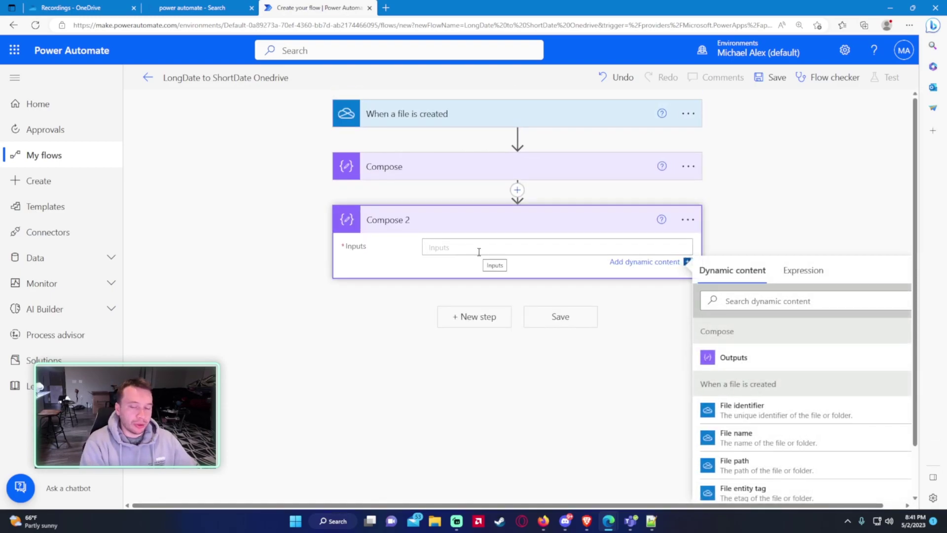
{"action": "left_click", "coordinate": [792, 367]}
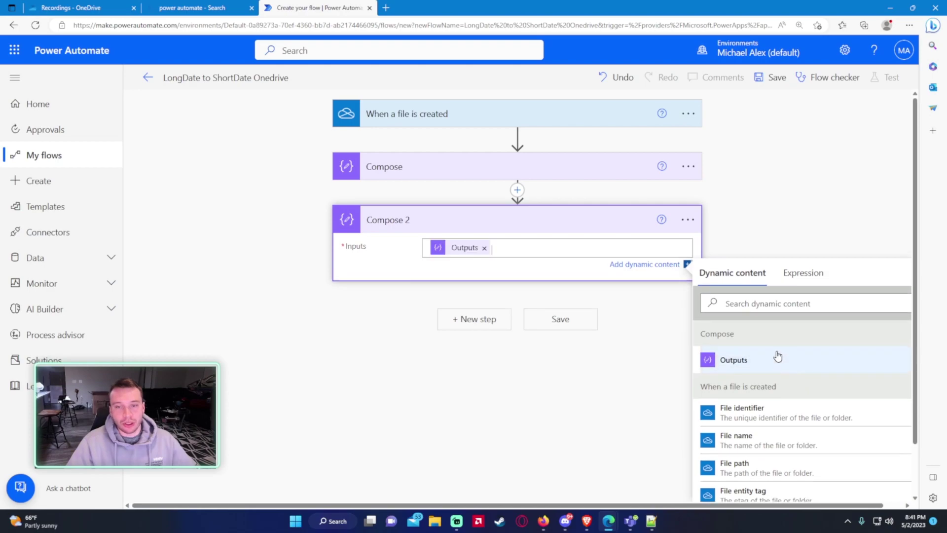
{"action": "left_click", "coordinate": [784, 279]}
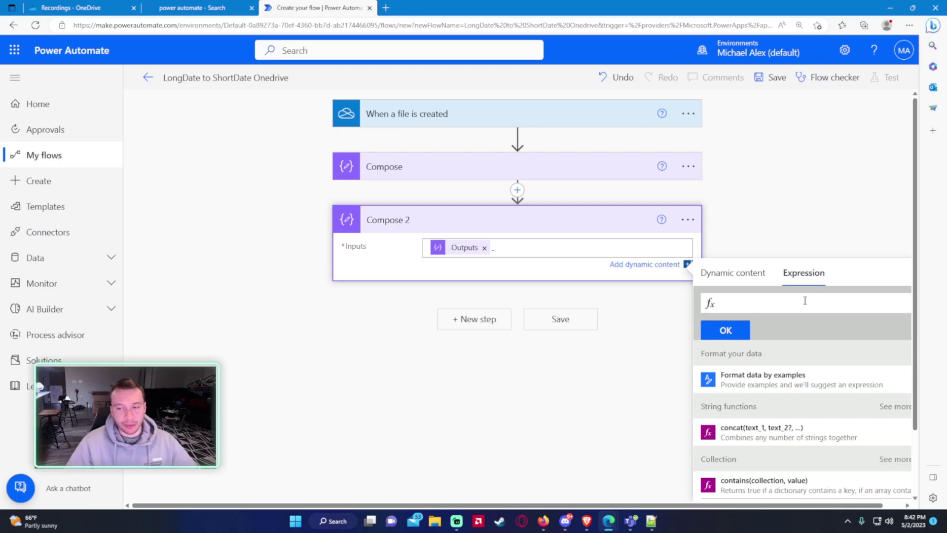
Append convertFromUtc(utcNow(),'Eastern Standard Time','MM-dd-yyyy') to Compose 2's input
{"action": "type", "text": "utc"}
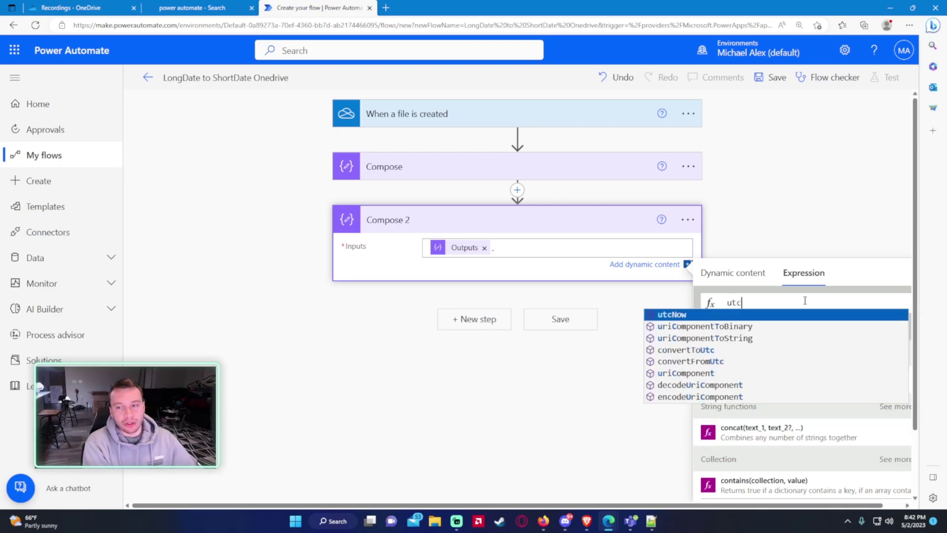
{"action": "key", "text": "BackSpace"}
{"action": "key", "text": "BackSpace"}
{"action": "key", "text": "BackSpace"}
{"action": "type", "text": "conver"}
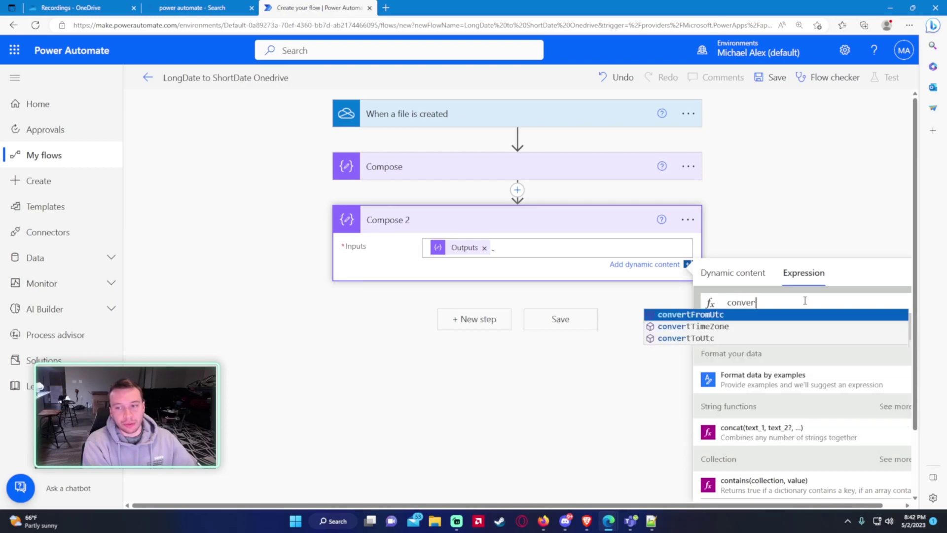
{"action": "type", "text": "t"}
{"action": "key", "text": "Return"}
{"action": "type", "text": "("}
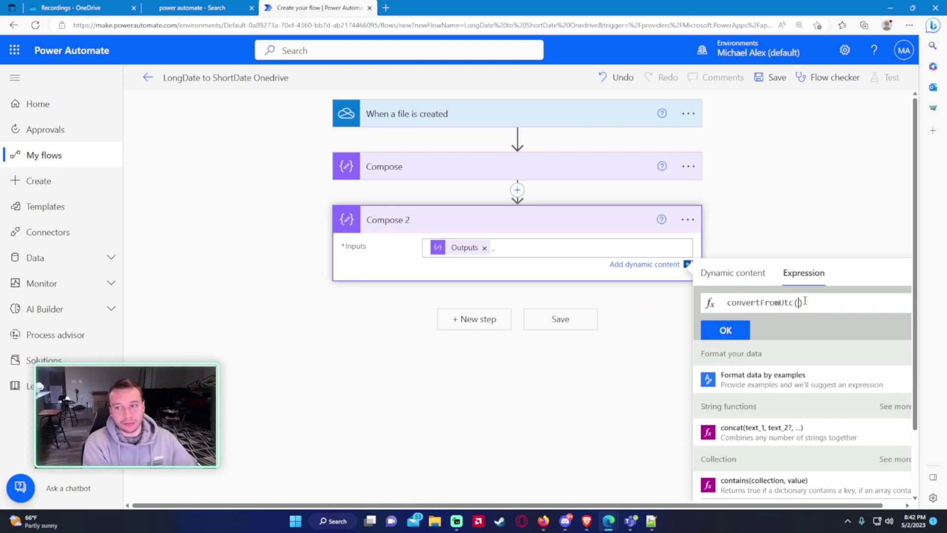
{"action": "type", "text": "ut"}
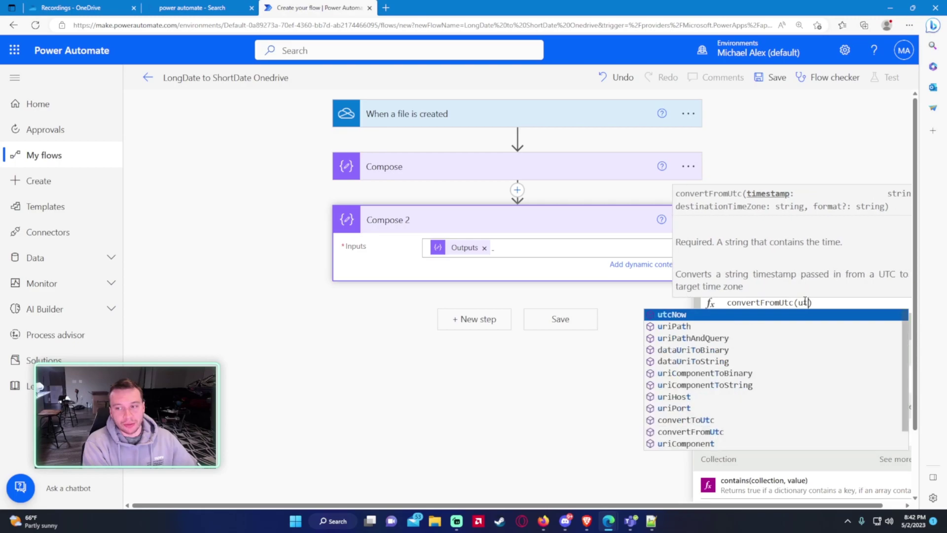
{"action": "type", "text": "cNow"}
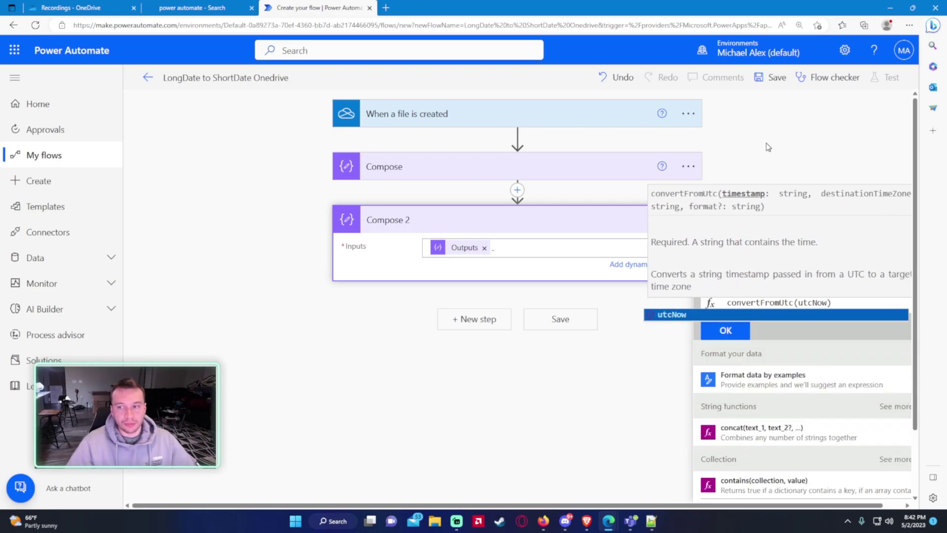
{"action": "type", "text": "()"}
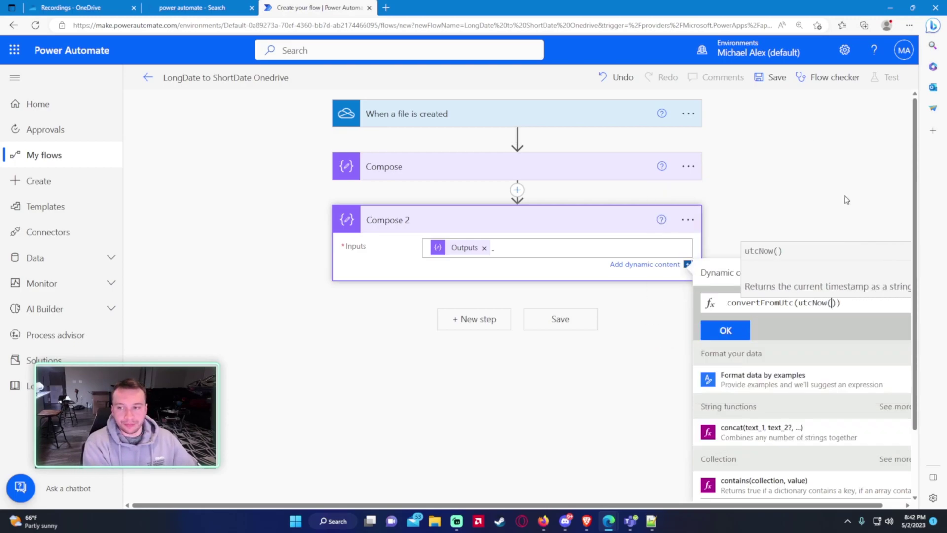
{"action": "type", "text": ","}
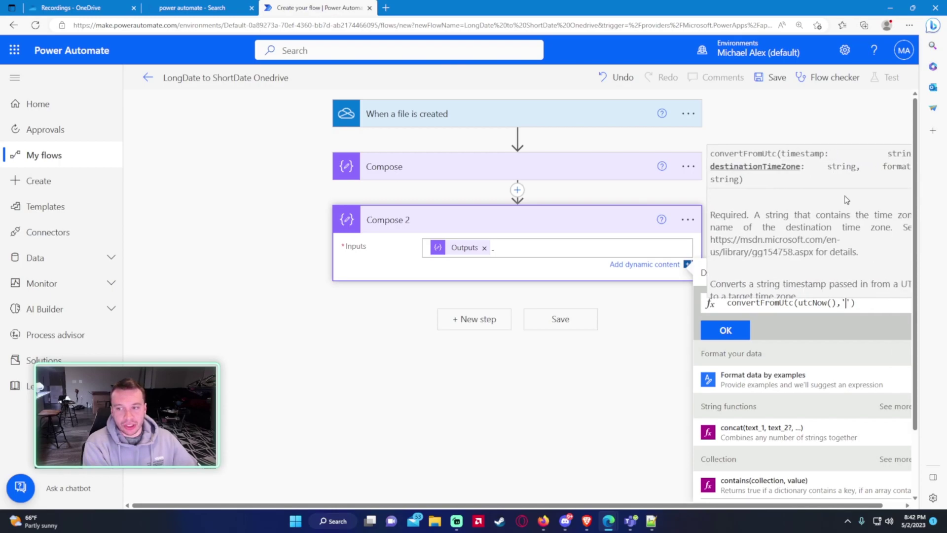
{"action": "type", "text": "'E"}
{"action": "type", "text": "astern "}
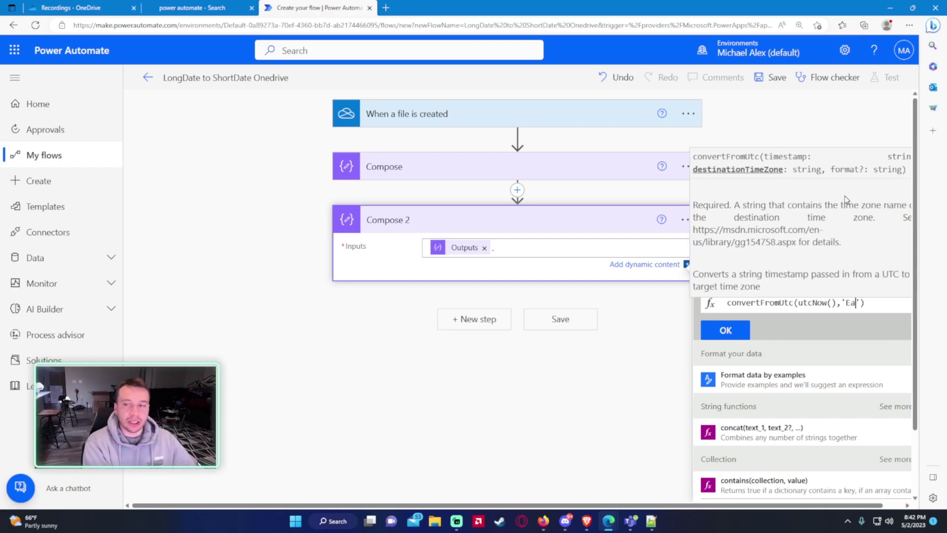
{"action": "type", "text": "Sta"}
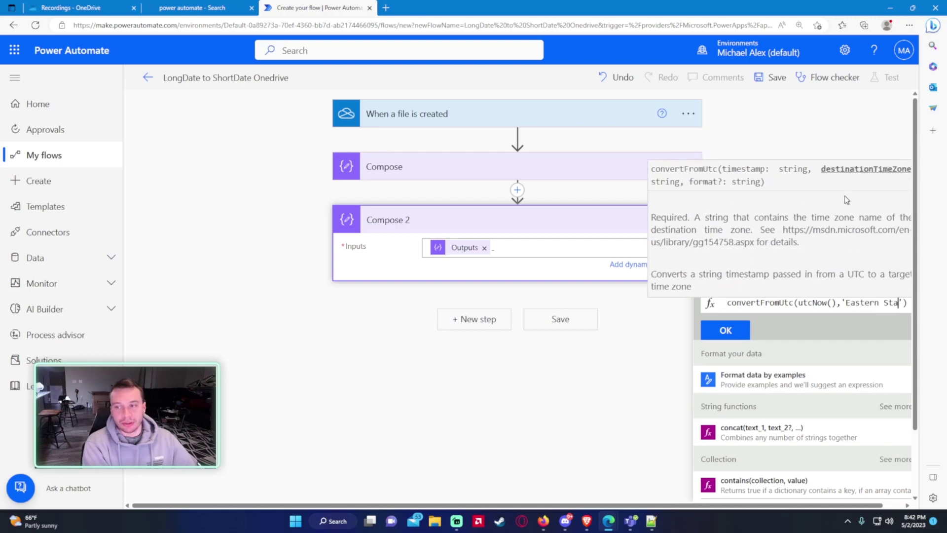
{"action": "type", "text": "ndard Time"}
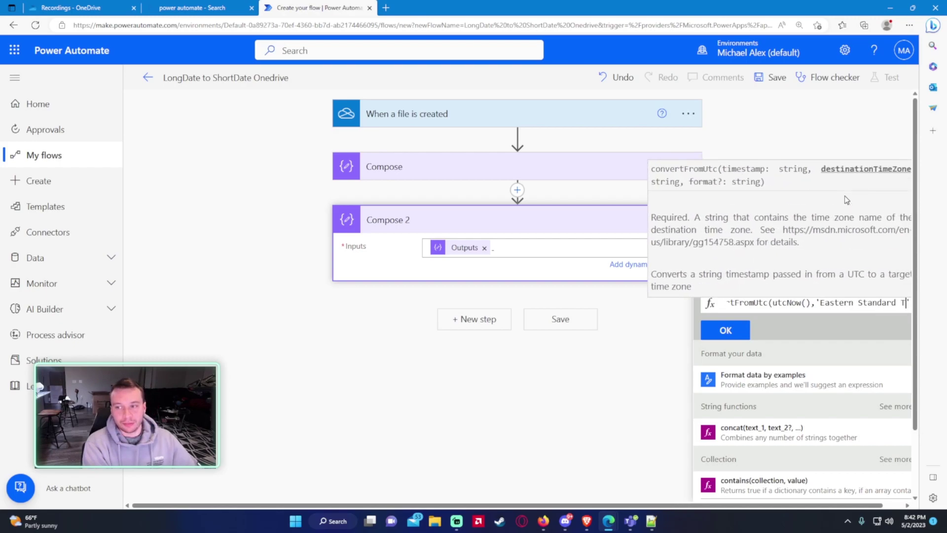
{"action": "type", "text": "',"}
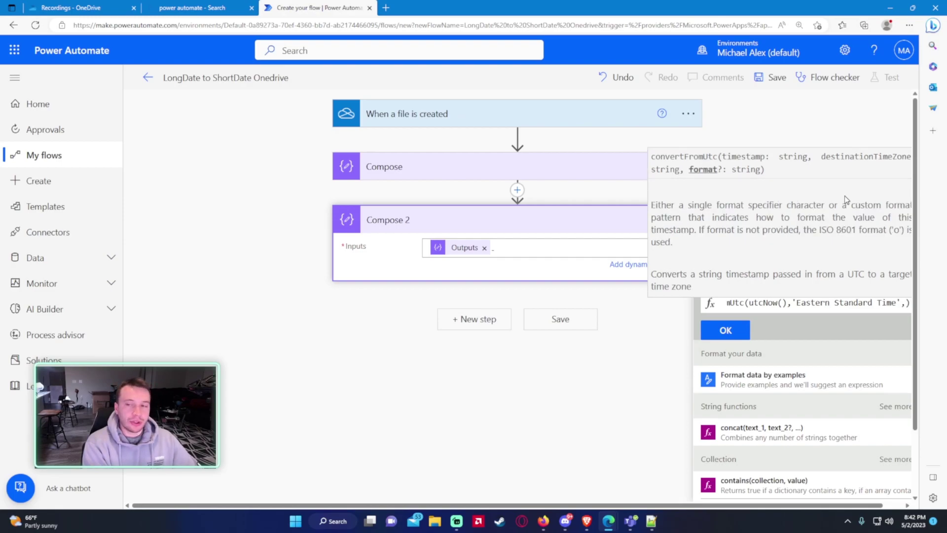
{"action": "type", "text": "'"}
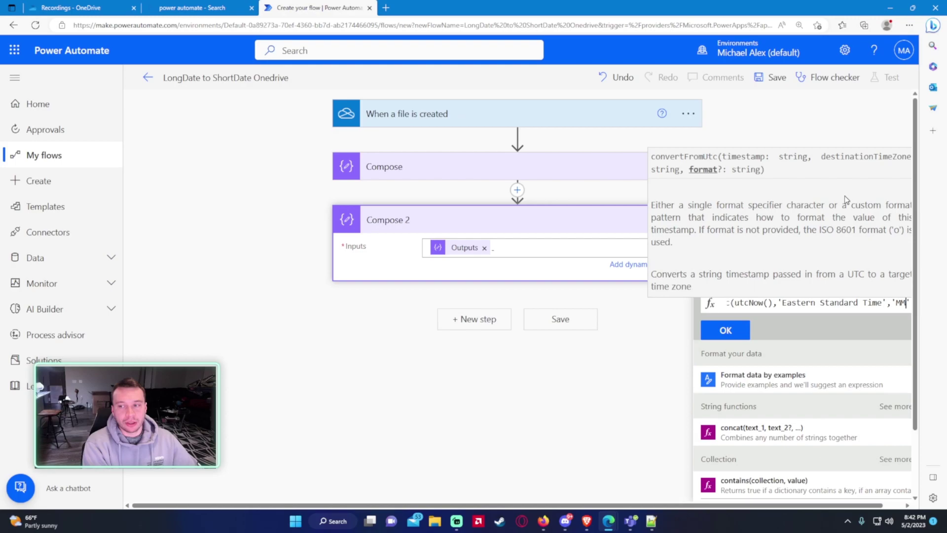
{"action": "type", "text": "MMdddd-yyy"}
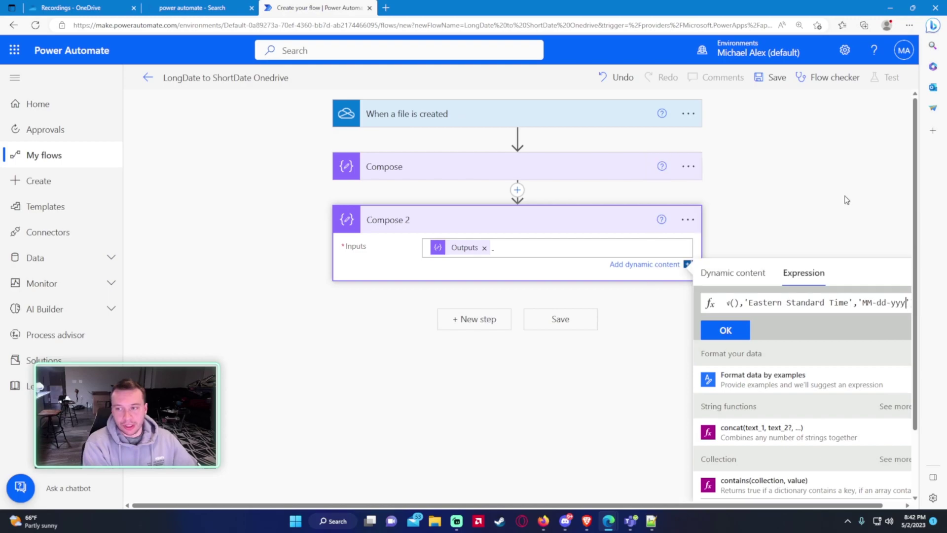
{"action": "type", "text": "y)"}
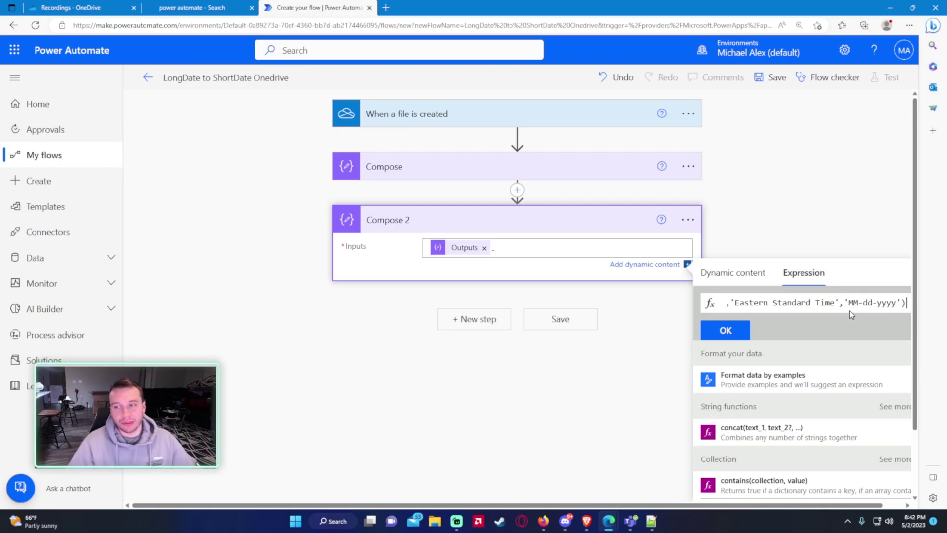
{"action": "left_click", "coordinate": [726, 330]}
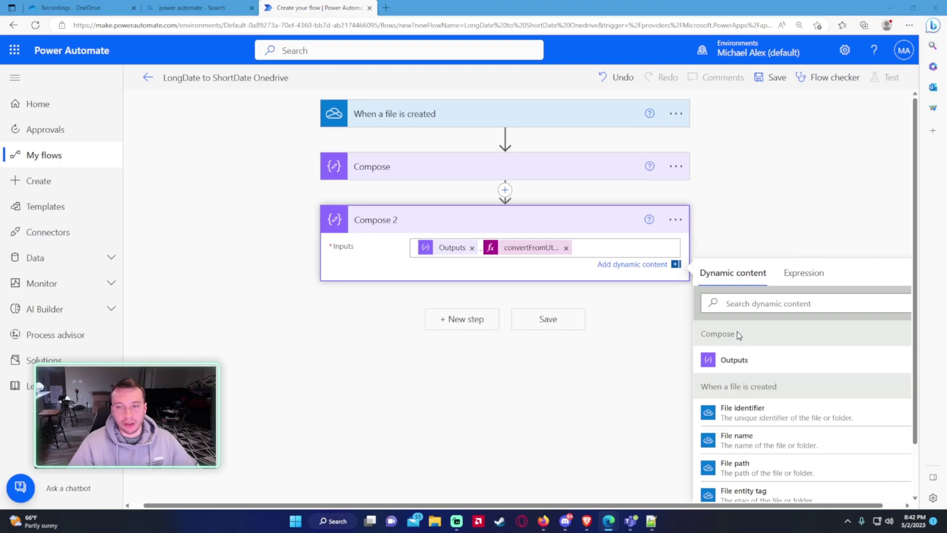
Save the date expression to Notepad++ line 5, then add .mp4 after it in Compose 2's input
{"action": "key", "text": "alt+Tab"}
{"action": "key", "text": "Return"}
{"action": "key", "text": "Return"}
{"action": "type", "text": "convertFromUtc(utcNow(),'Eastern Standard Time','MM-dd-yyyy')"}
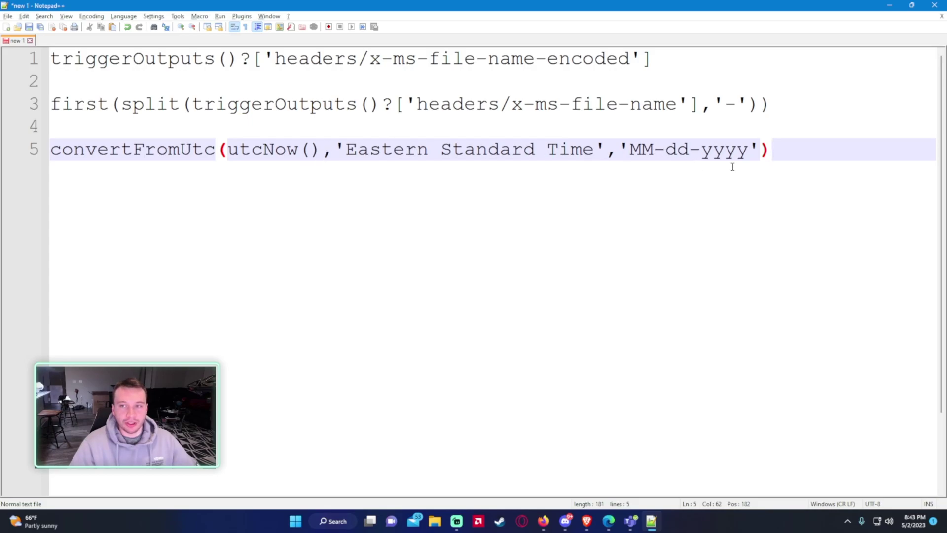
{"action": "key", "text": "alt+Tab"}
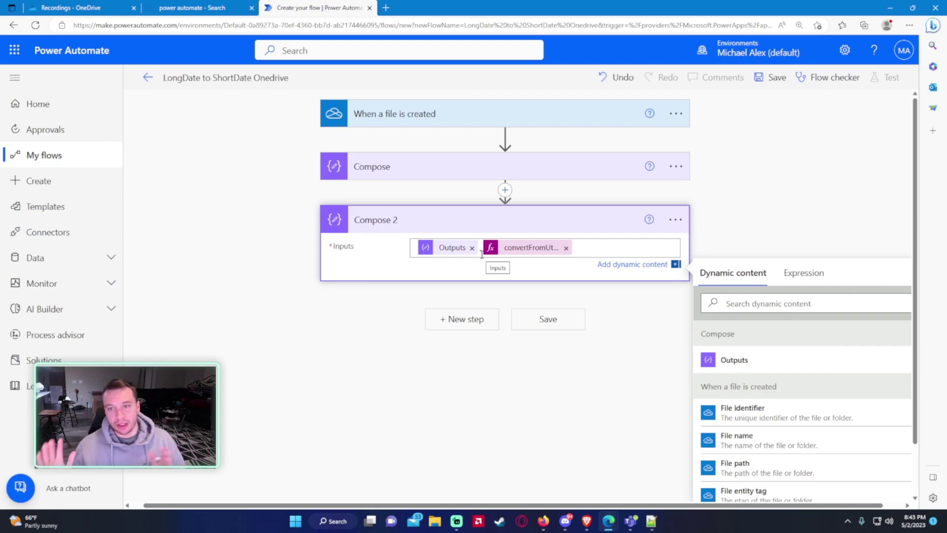
{"action": "type", "text": ".mp4"}
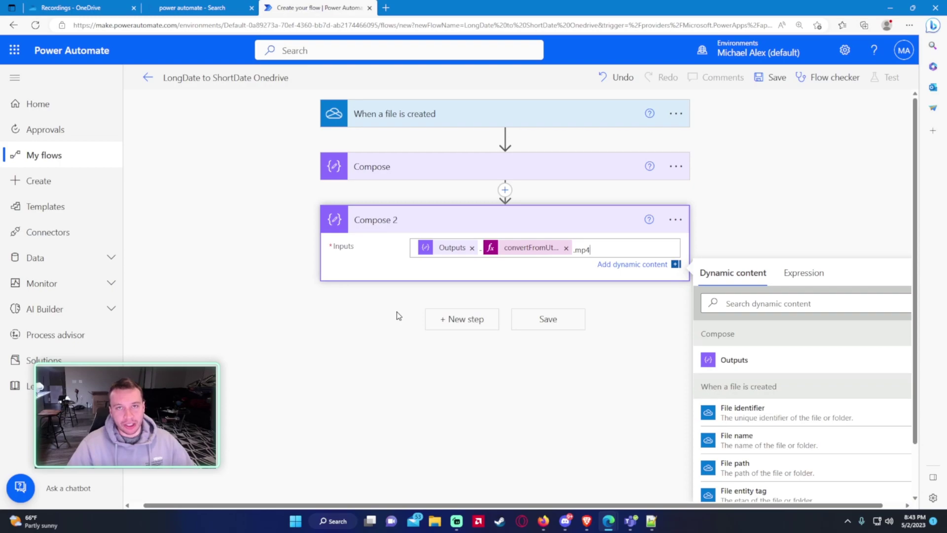
Add a Move or rename a file step after Compose 2 using the new file's File identifier
{"action": "left_click", "coordinate": [454, 323]}
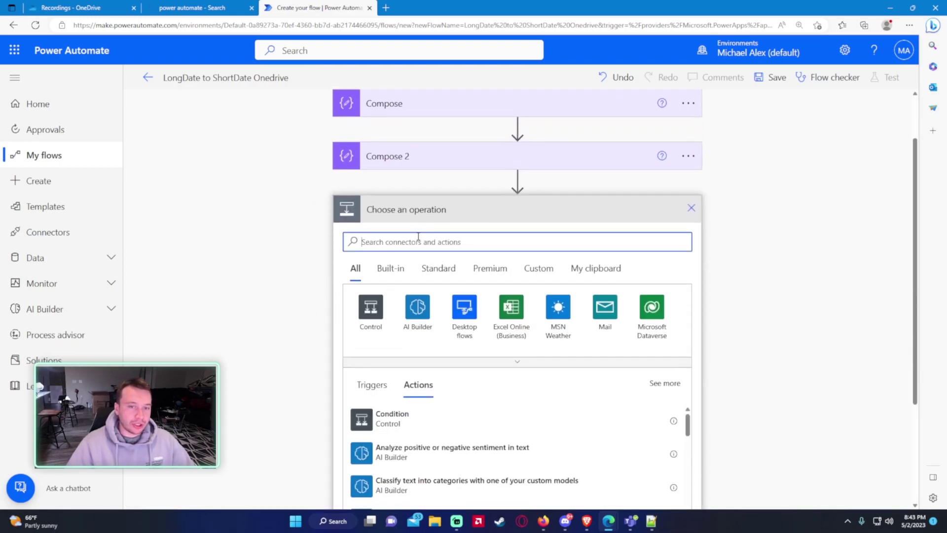
{"action": "type", "text": "rename"}
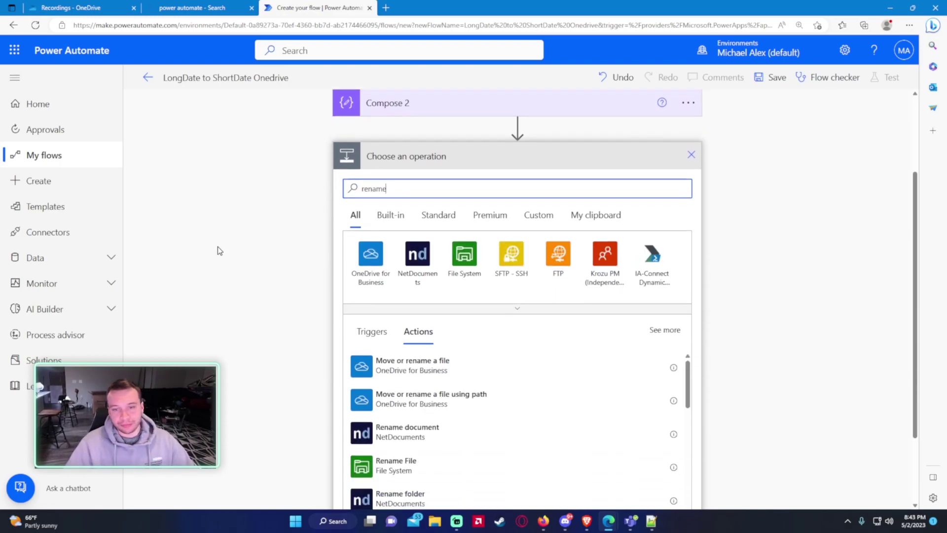
{"action": "left_click", "coordinate": [427, 371]}
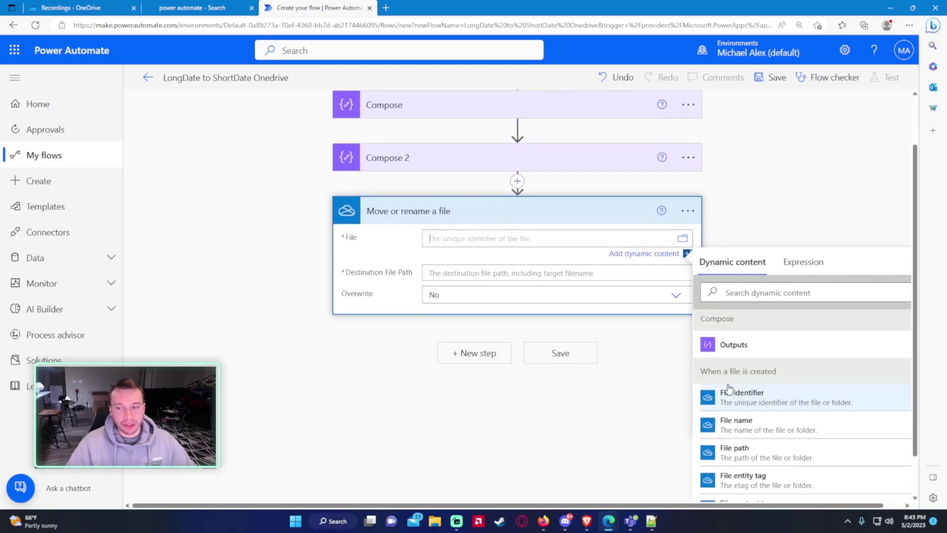
{"action": "left_click", "coordinate": [714, 395]}
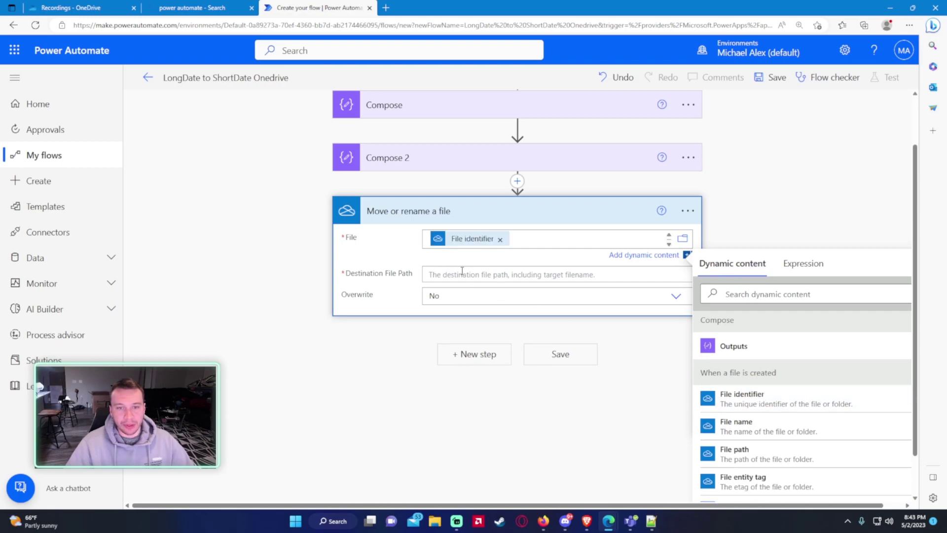
Set the destination to /Recordings/ followed by Compose 2's Outputs, then save the flow
{"action": "left_click", "coordinate": [488, 272]}
{"action": "type", "text": "/"}
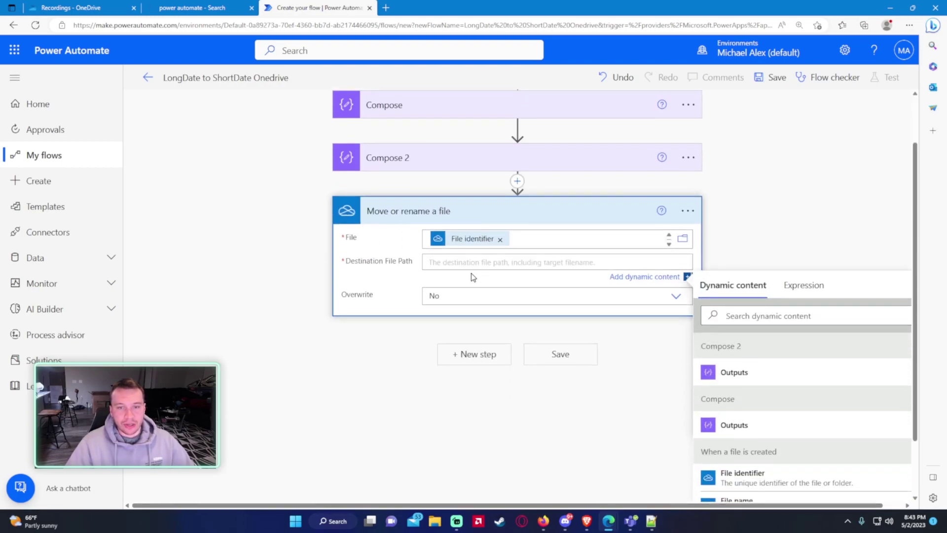
{"action": "type", "text": "Re"}
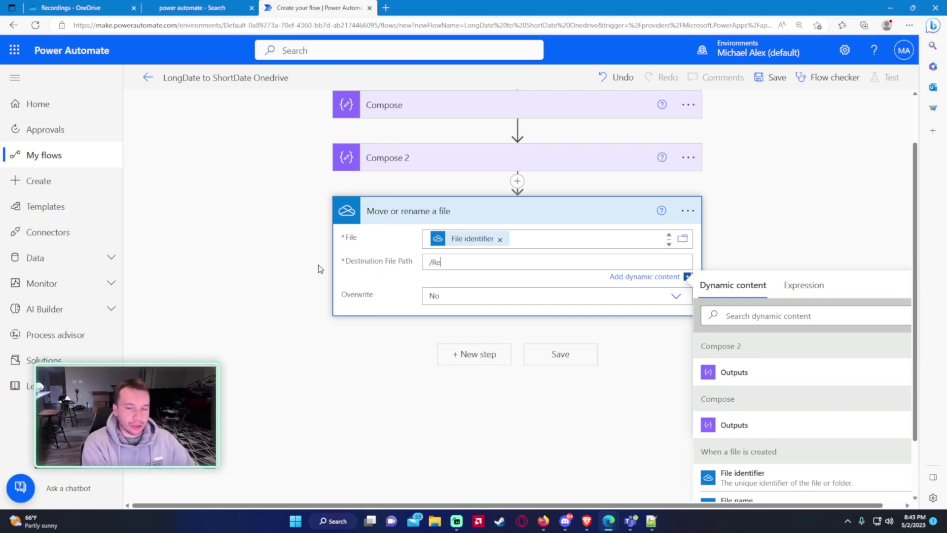
{"action": "type", "text": "cordings"}
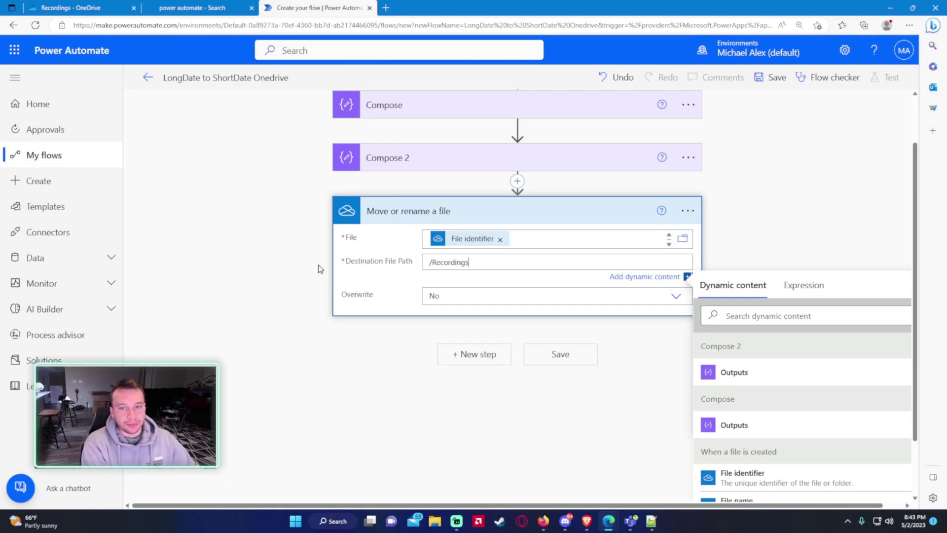
{"action": "type", "text": "/"}
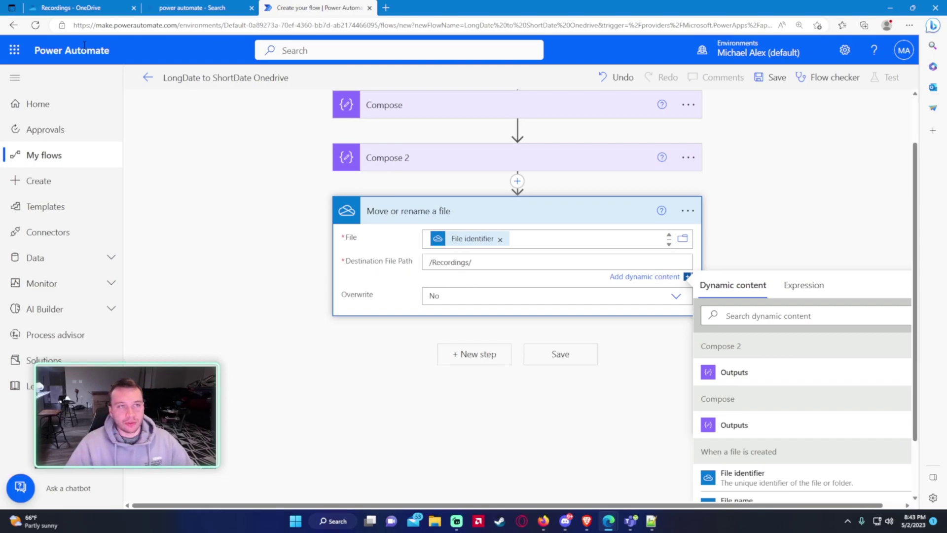
{"action": "left_click", "coordinate": [113, 7]}
{"action": "left_click", "coordinate": [336, 7]}
{"action": "left_click", "coordinate": [748, 372]}
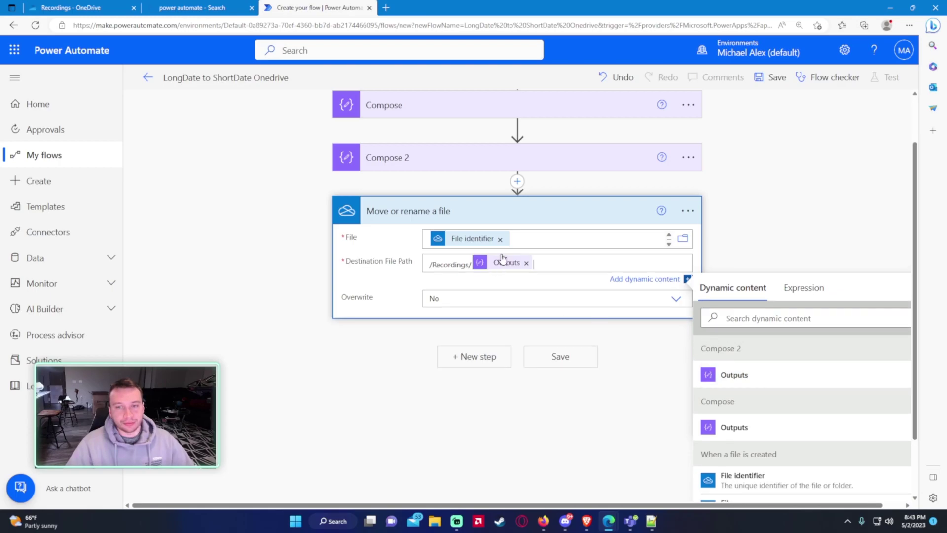
{"action": "left_click", "coordinate": [372, 159]}
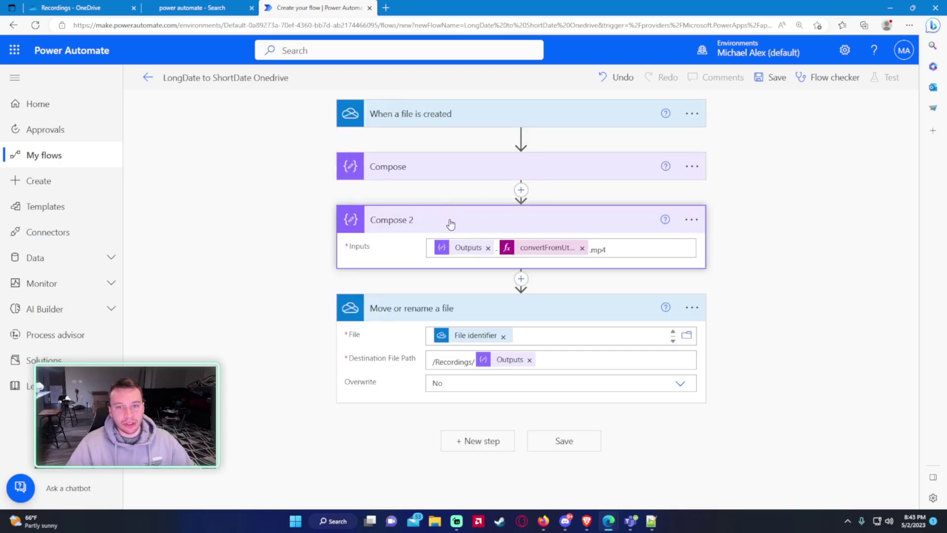
{"action": "left_click", "coordinate": [450, 224]}
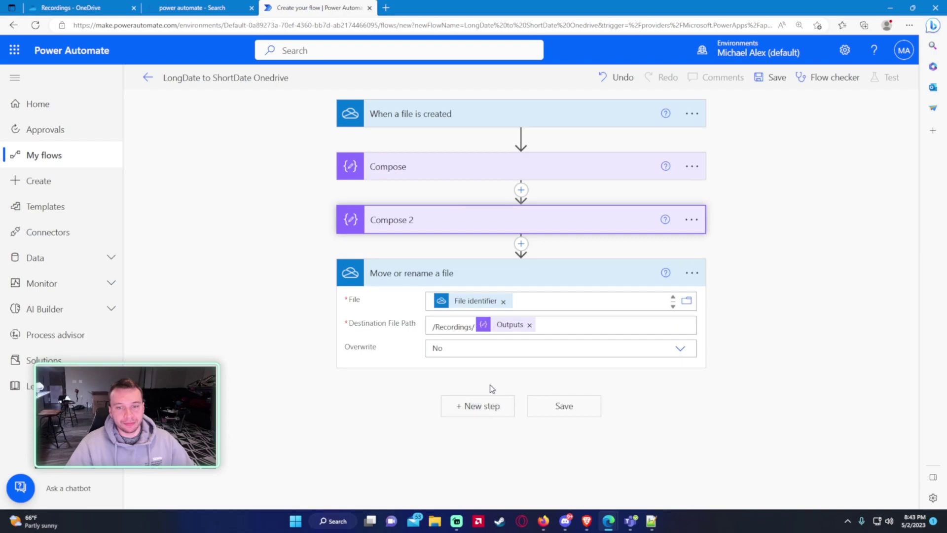
{"action": "left_click", "coordinate": [583, 405]}
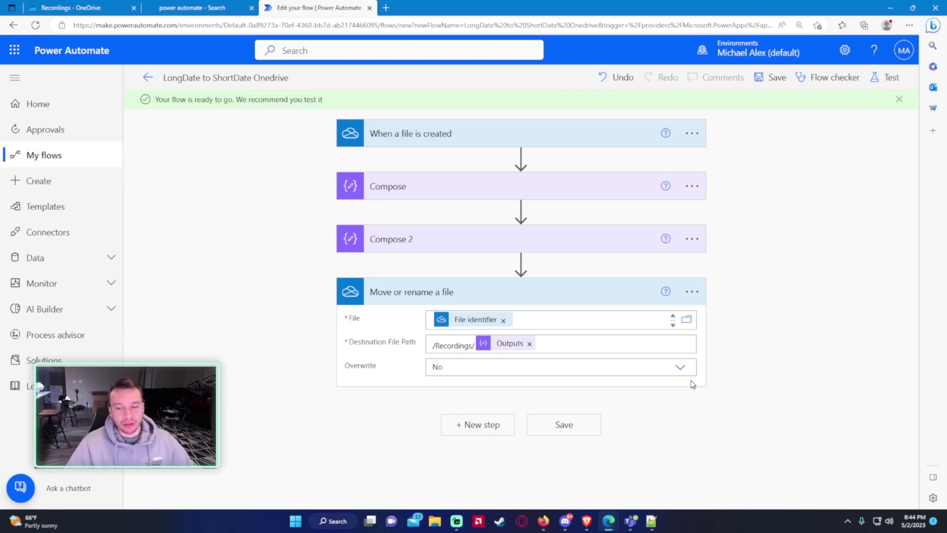
Start and join an instant Teams meeting named 'SharePoint Mike Meeting'
{"action": "left_click", "coordinate": [634, 519]}
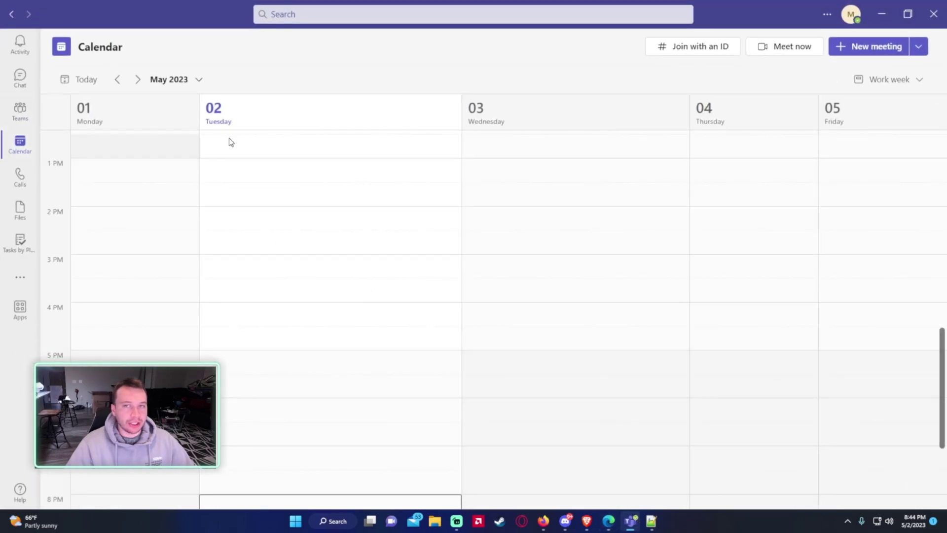
{"action": "left_click", "coordinate": [799, 58]}
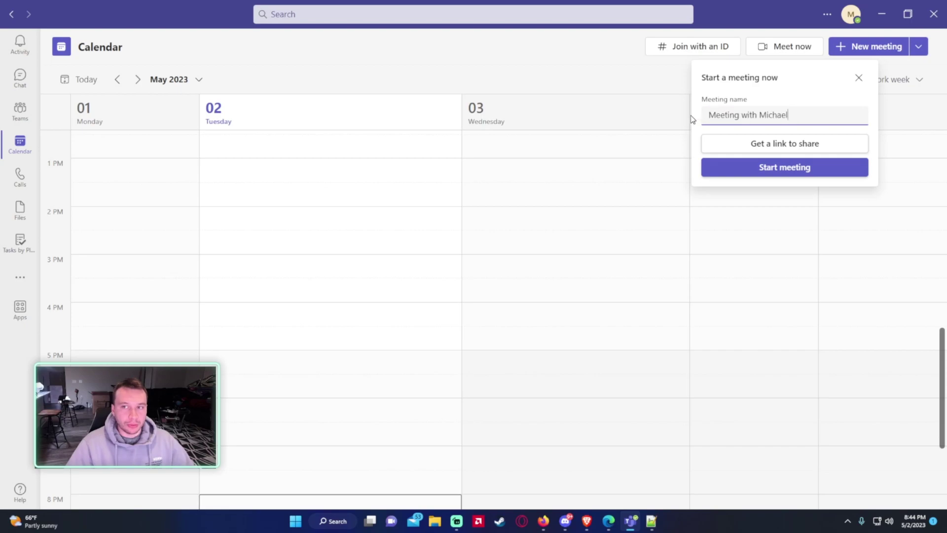
{"action": "key", "text": "ctrl+a"}
{"action": "type", "text": "SharePo"}
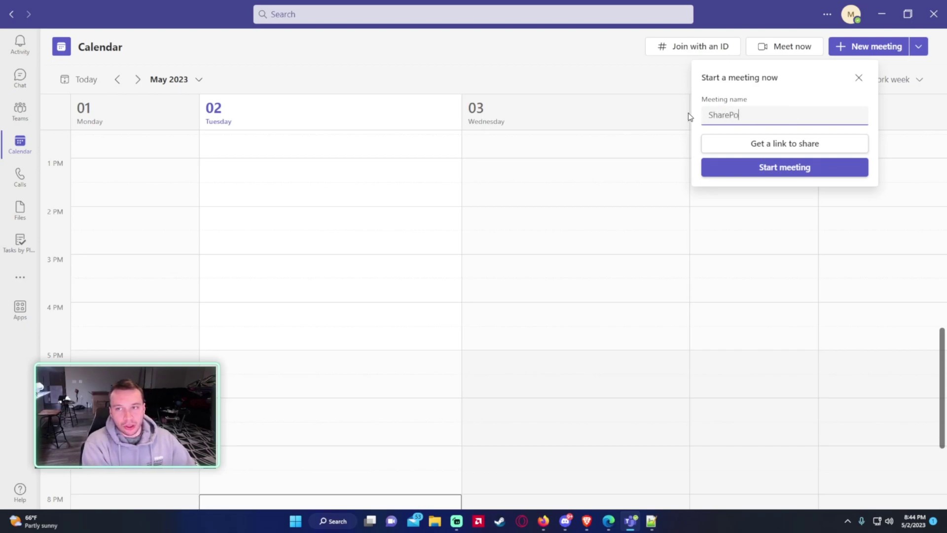
{"action": "type", "text": "int Mike Meeting"}
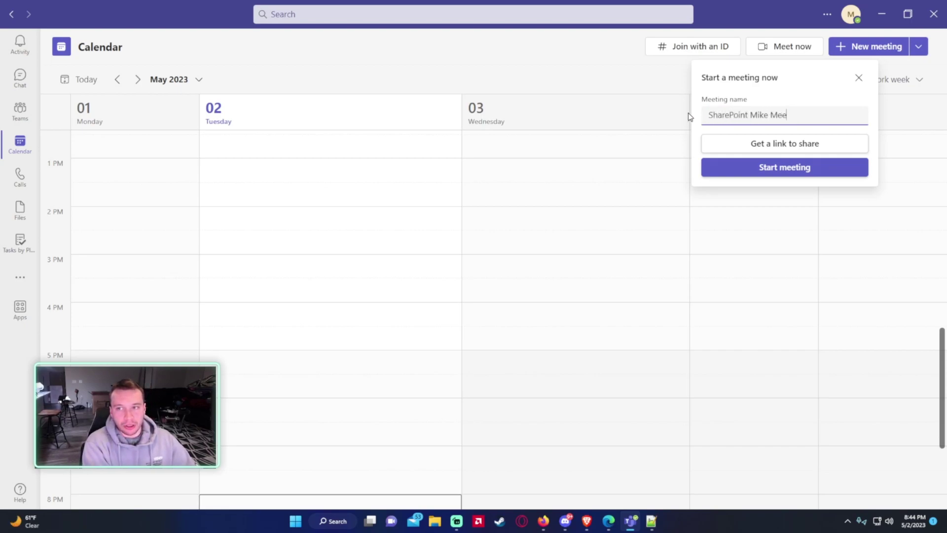
{"action": "left_click", "coordinate": [816, 168]}
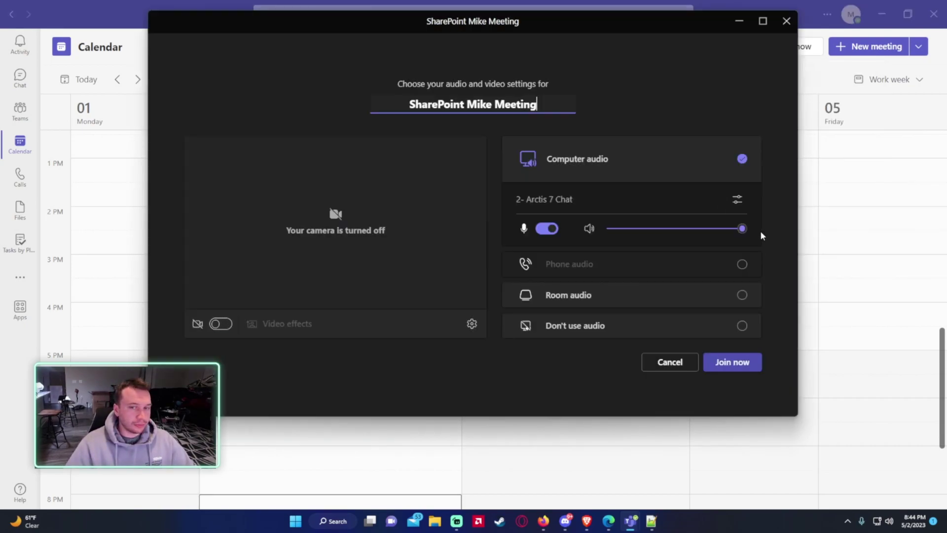
{"action": "left_click", "coordinate": [736, 368]}
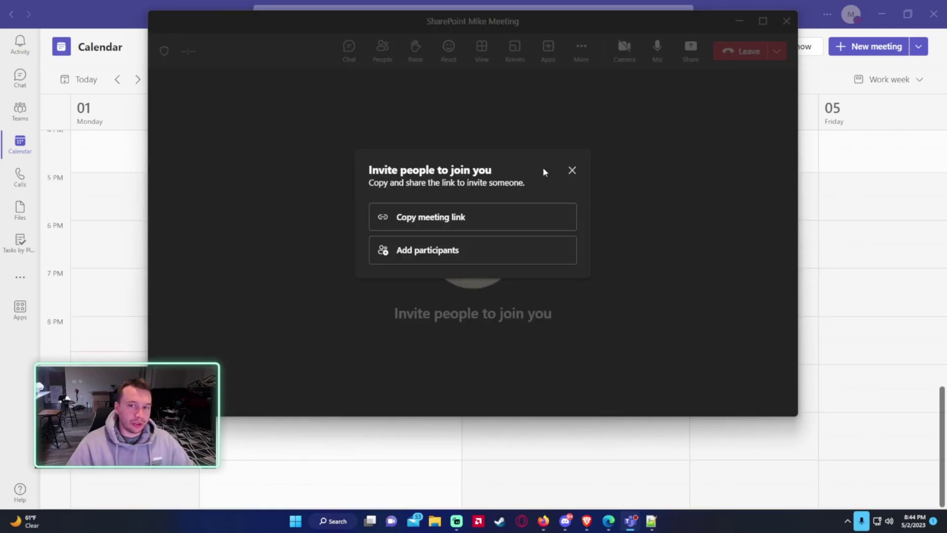
{"action": "left_click", "coordinate": [572, 170]}
Record the meeting, leave it, check its chat for the recording, and minimise Teams
{"action": "left_click", "coordinate": [581, 49]}
{"action": "mouse_move", "coordinate": [605, 86]}
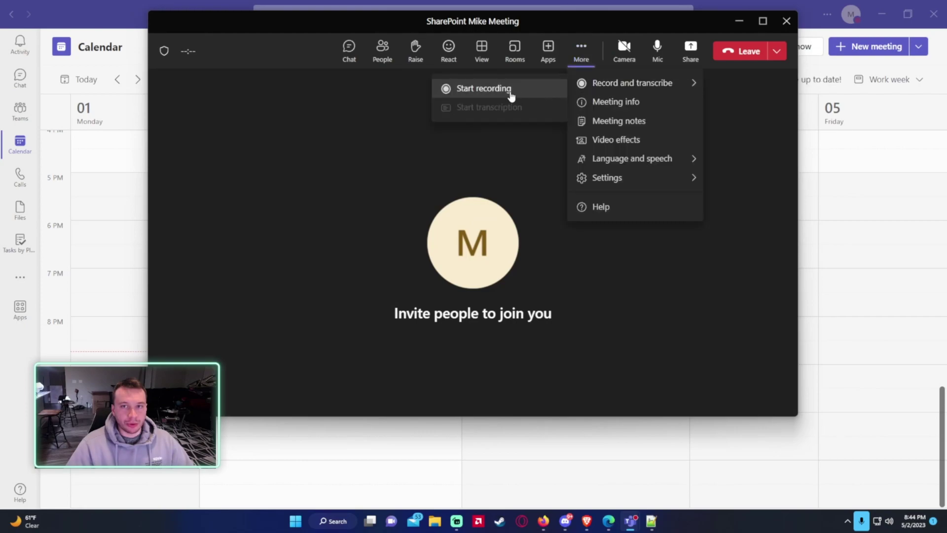
{"action": "left_click", "coordinate": [510, 93]}
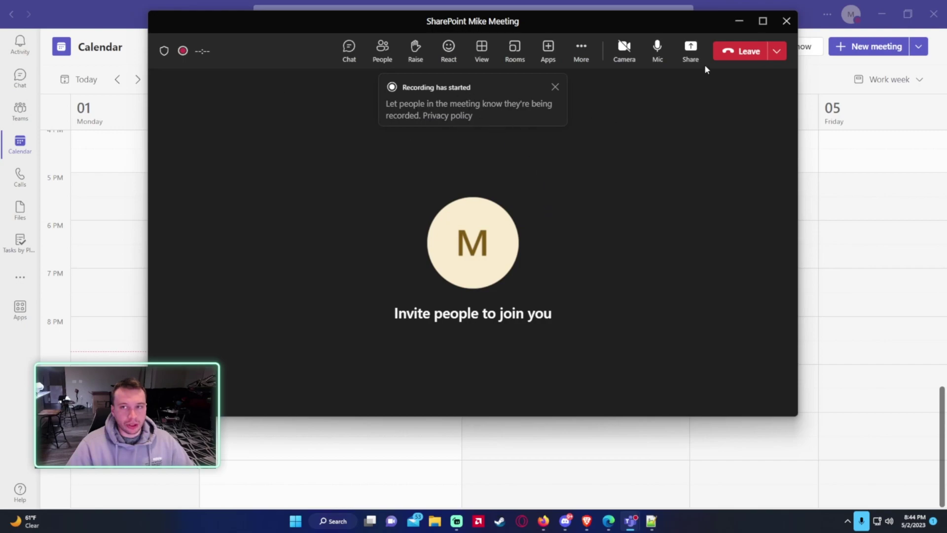
{"action": "left_click", "coordinate": [731, 57]}
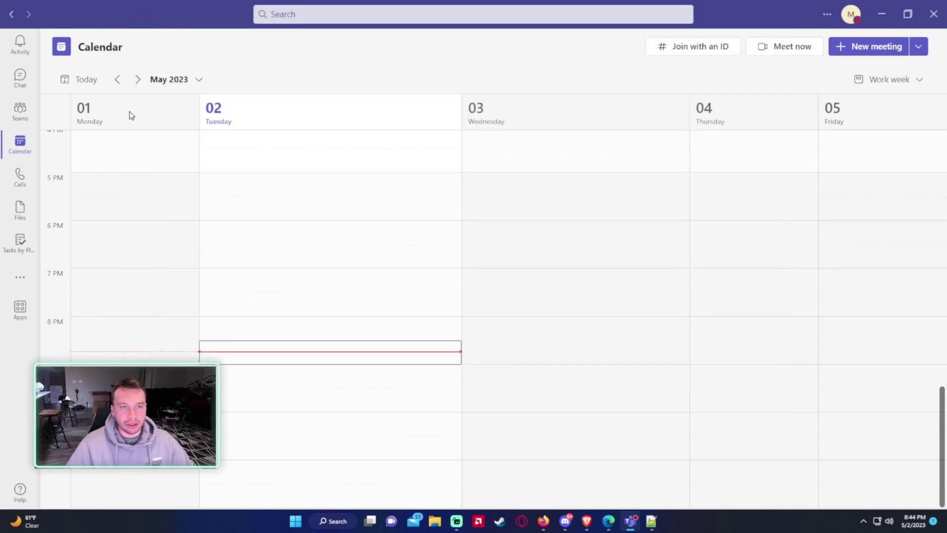
{"action": "left_click", "coordinate": [19, 77]}
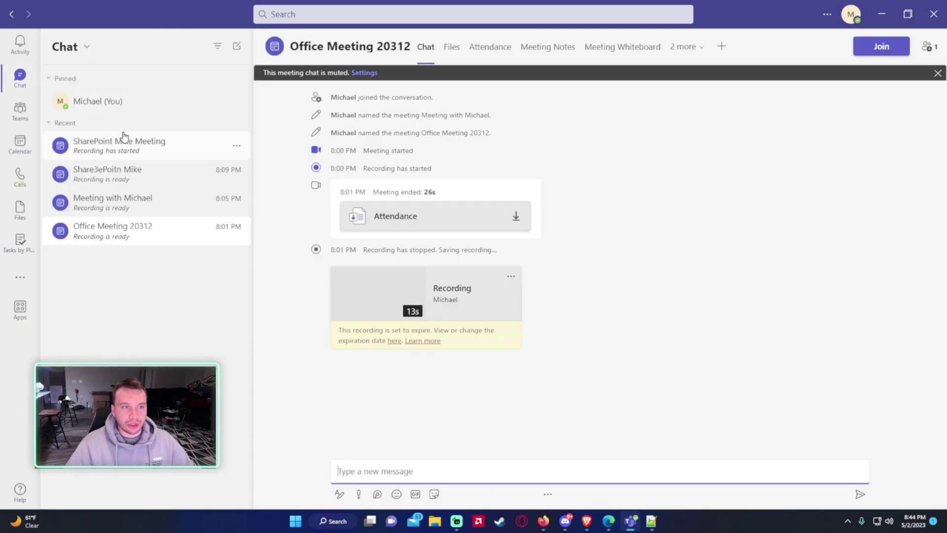
{"action": "left_click", "coordinate": [143, 150]}
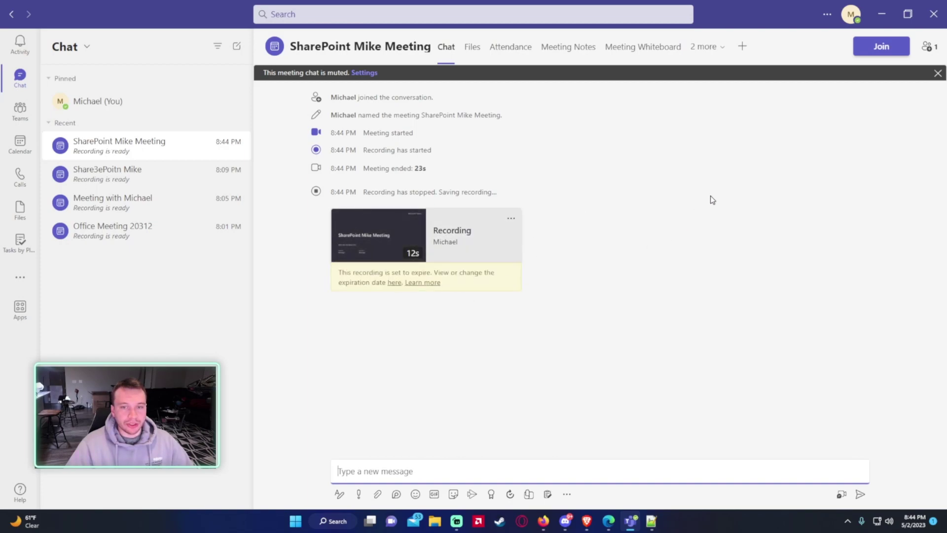
{"action": "left_click", "coordinate": [881, 15]}
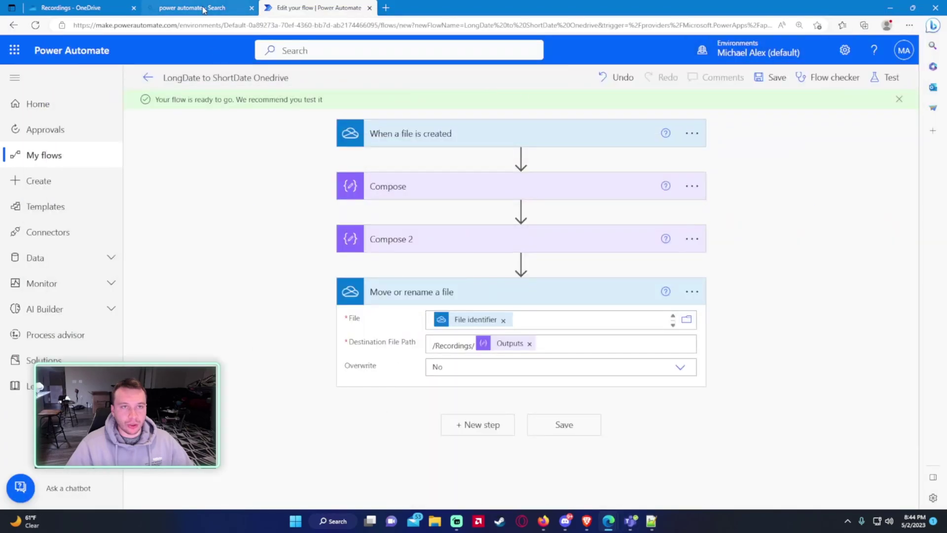
Check the OneDrive Recordings folder, then go back to the flow's details page and dismiss the ready notice
{"action": "left_click", "coordinate": [120, 6]}
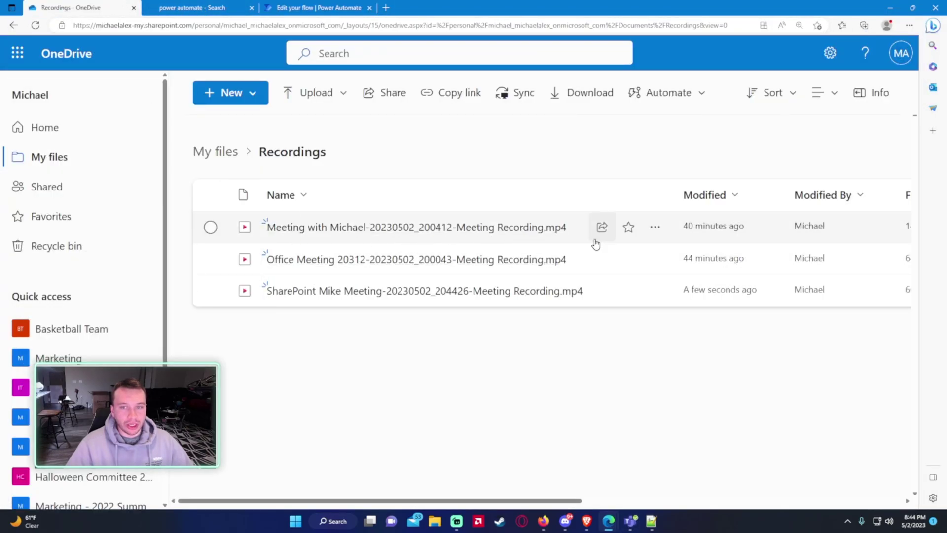
{"action": "left_click", "coordinate": [302, 6]}
{"action": "left_click", "coordinate": [147, 77]}
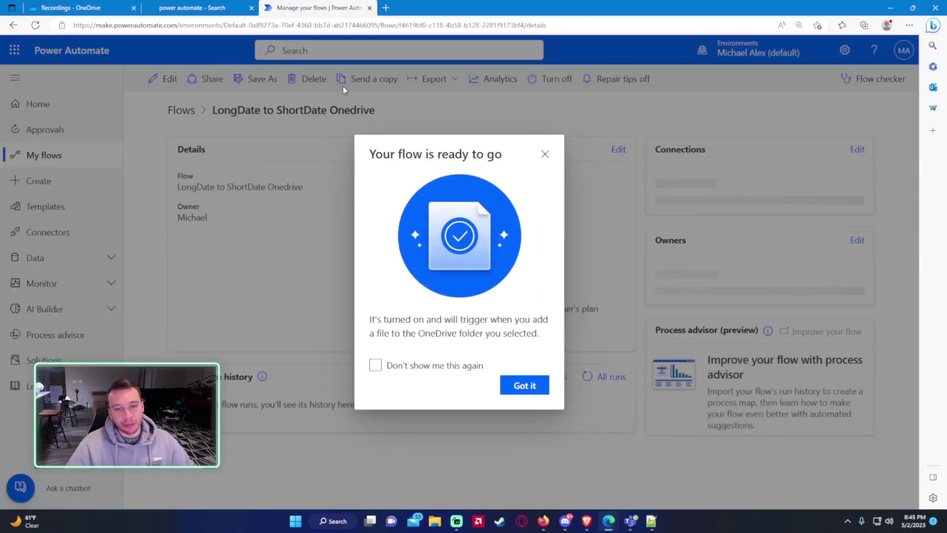
{"action": "left_click", "coordinate": [545, 154]}
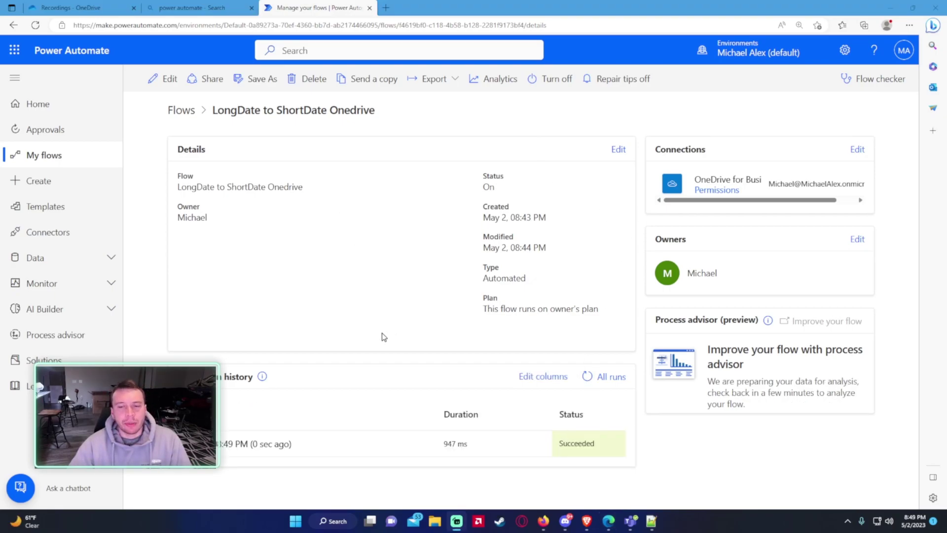
Open the latest run and inspect the trigger's File name output
{"action": "left_click", "coordinate": [263, 444]}
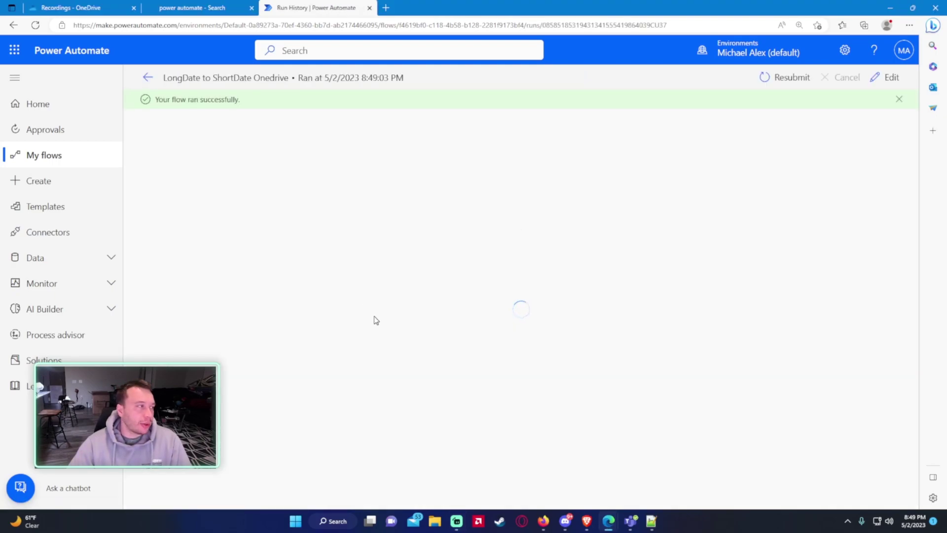
{"action": "left_click", "coordinate": [416, 148]}
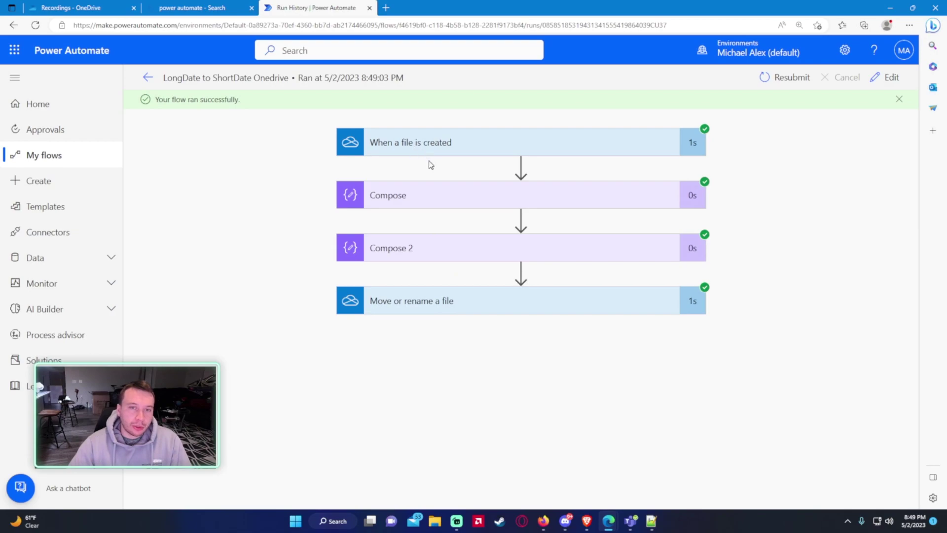
{"action": "scroll", "coordinate": [434, 266], "scroll_direction": "down", "scroll_amount": 1}
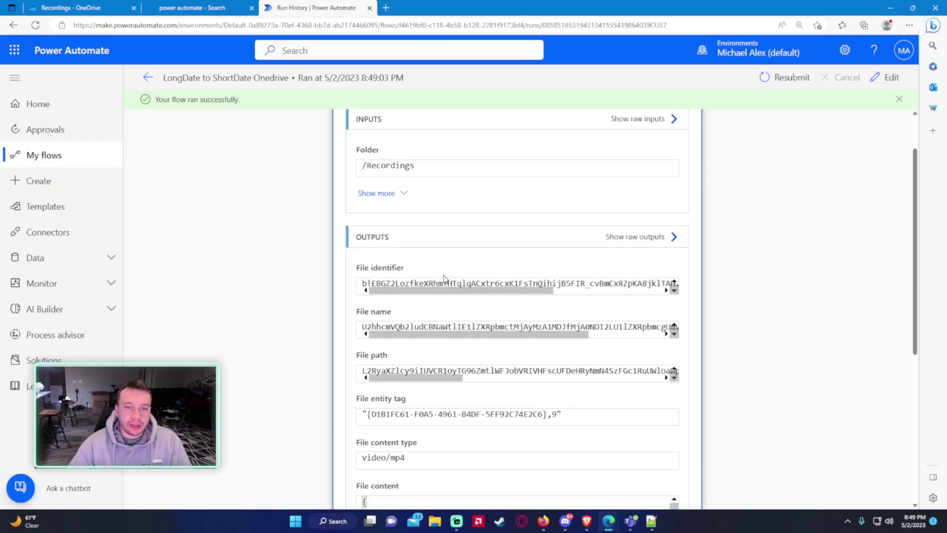
{"action": "double_click", "coordinate": [377, 327]}
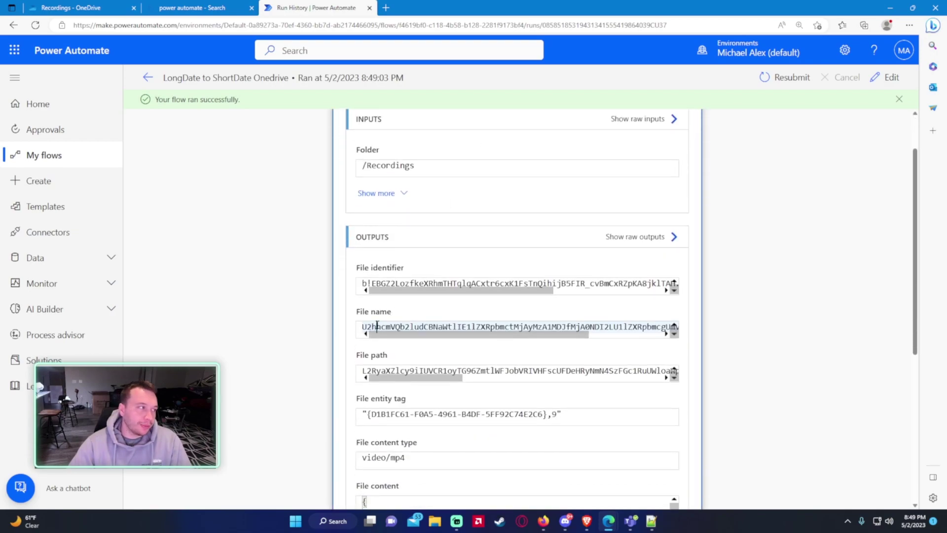
{"action": "left_click_drag", "start_coordinate": [378, 335], "coordinate": [342, 345]}
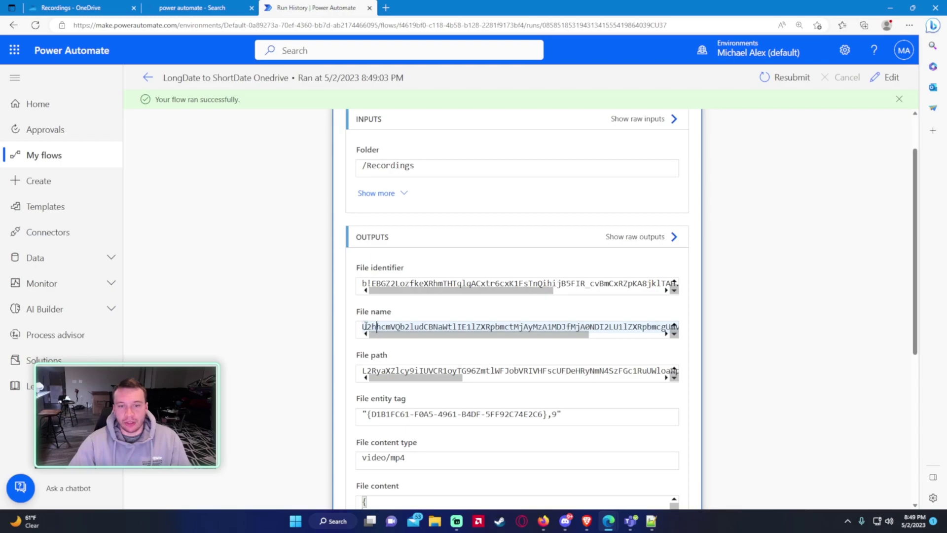
{"action": "left_click_drag", "start_coordinate": [363, 326], "coordinate": [727, 332]}
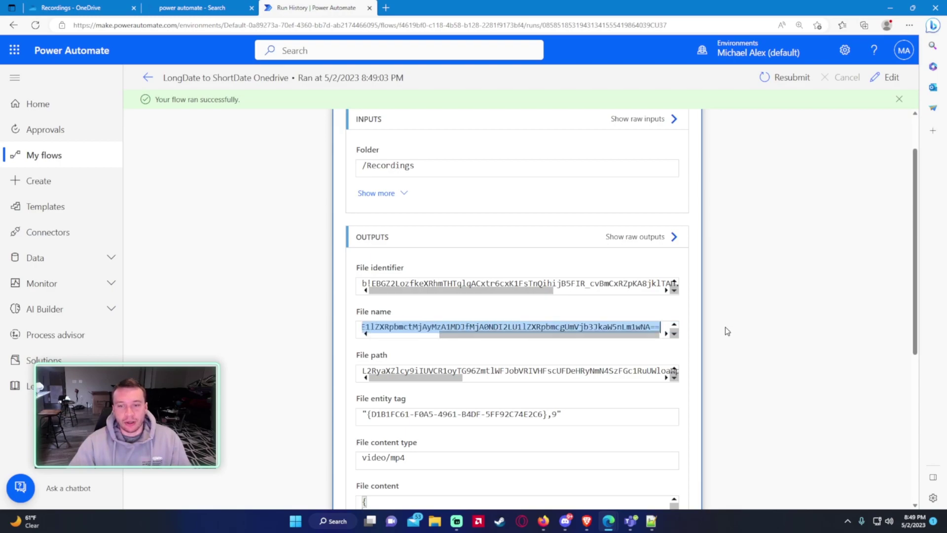
Collapse the trigger and expand the Compose step showing 'SharePoint Mike Meeting'
{"action": "scroll", "coordinate": [545, 358], "scroll_direction": "down", "scroll_amount": 1}
{"action": "scroll", "coordinate": [547, 351], "scroll_direction": "down", "scroll_amount": 1}
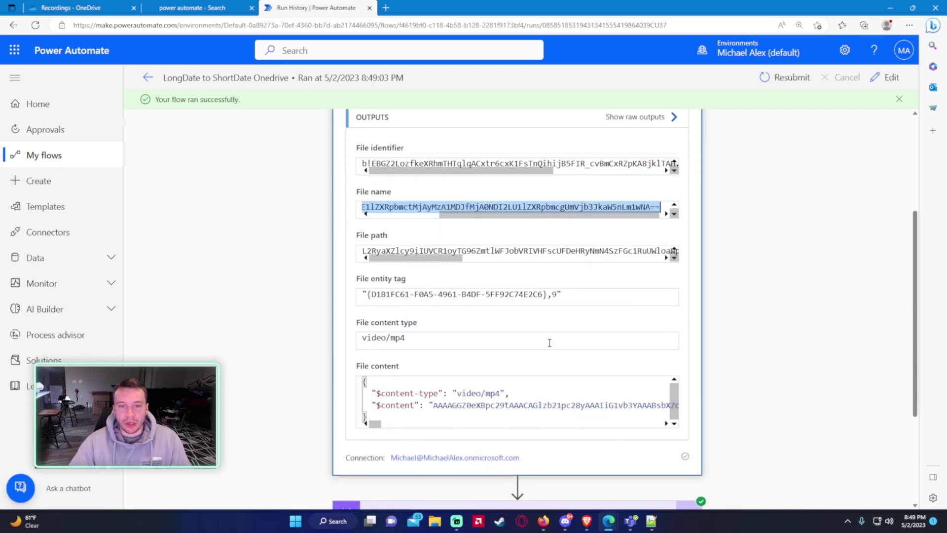
{"action": "scroll", "coordinate": [549, 342], "scroll_direction": "up", "scroll_amount": 5}
{"action": "left_click", "coordinate": [451, 143]}
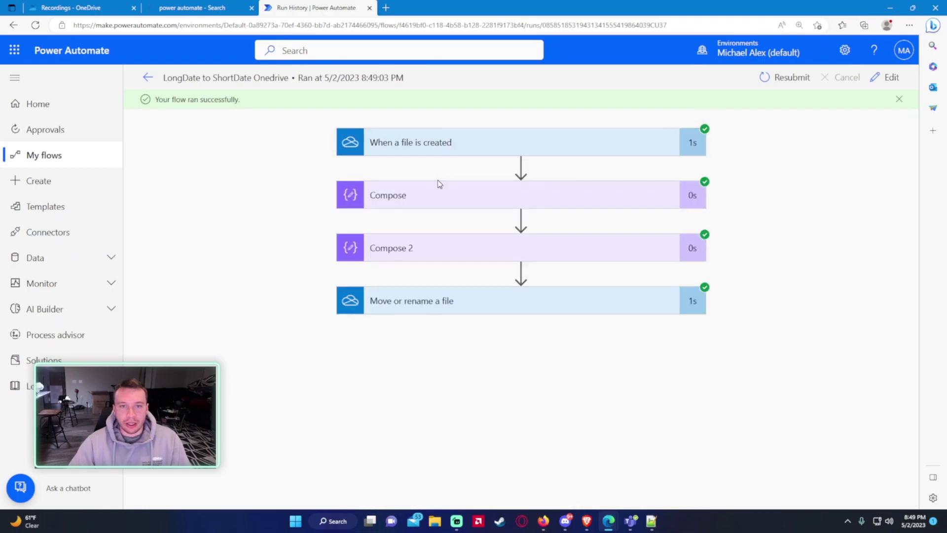
{"action": "left_click", "coordinate": [434, 196]}
{"action": "left_click", "coordinate": [473, 277]}
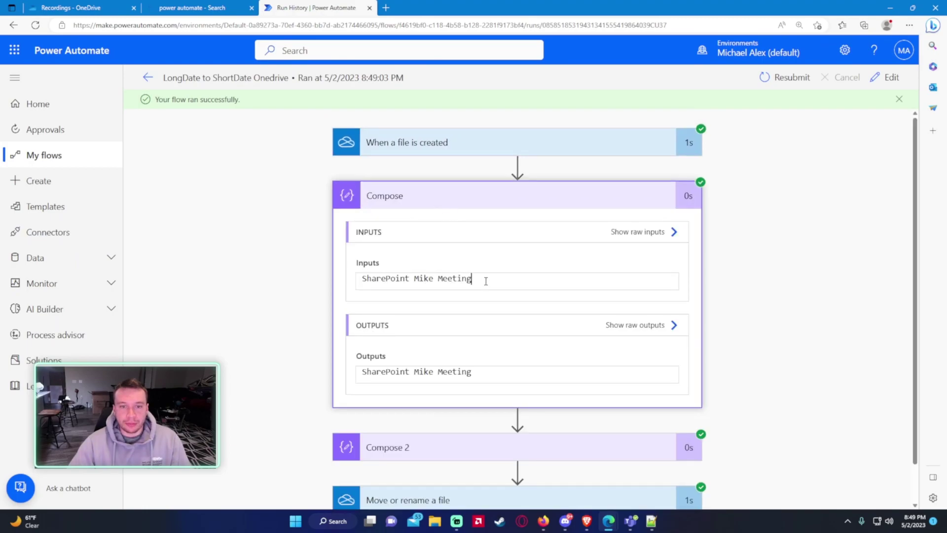
Check the Compose meeting name and Compose 2's 05-02-2023 date and .mp4 extension
{"action": "left_click_drag", "start_coordinate": [486, 281], "coordinate": [363, 281]}
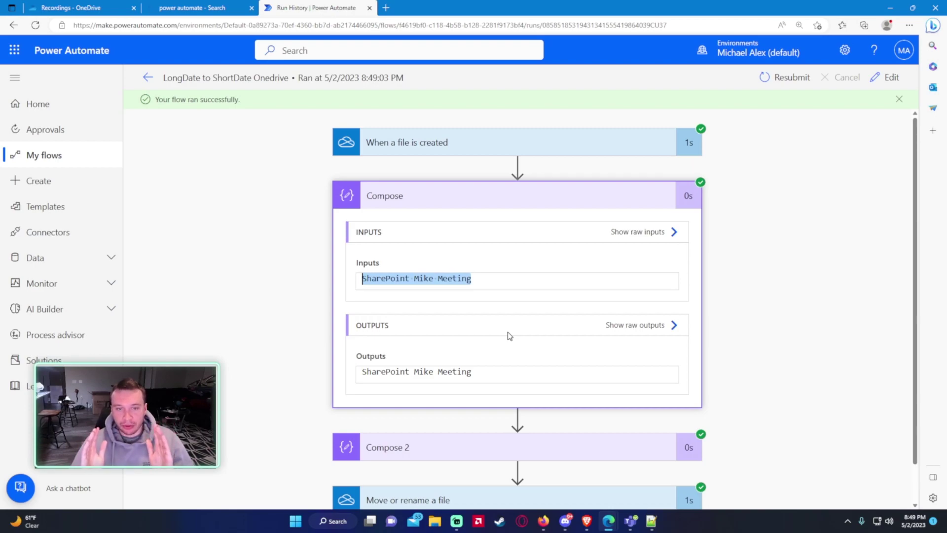
{"action": "scroll", "coordinate": [429, 322], "scroll_direction": "down", "scroll_amount": 1}
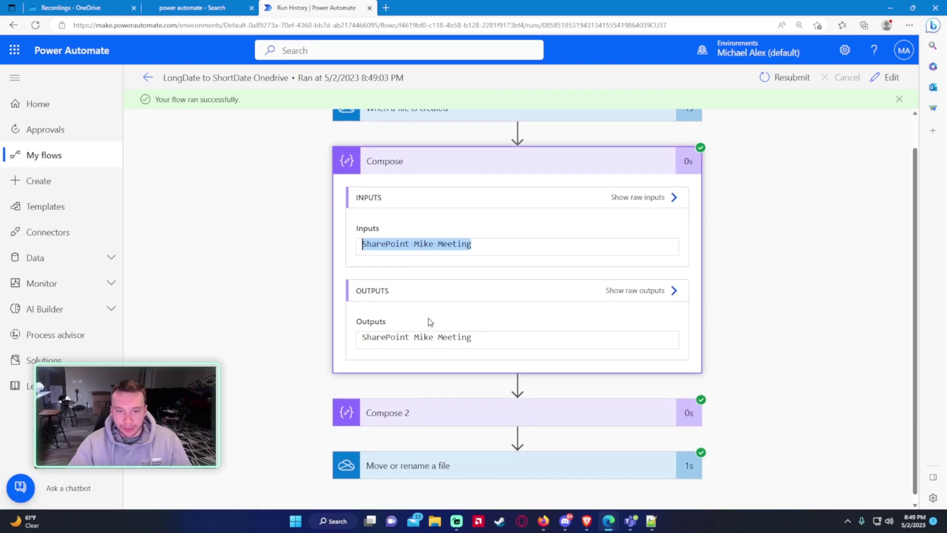
{"action": "left_click", "coordinate": [415, 414]}
{"action": "scroll", "coordinate": [444, 320], "scroll_direction": "down", "scroll_amount": 4}
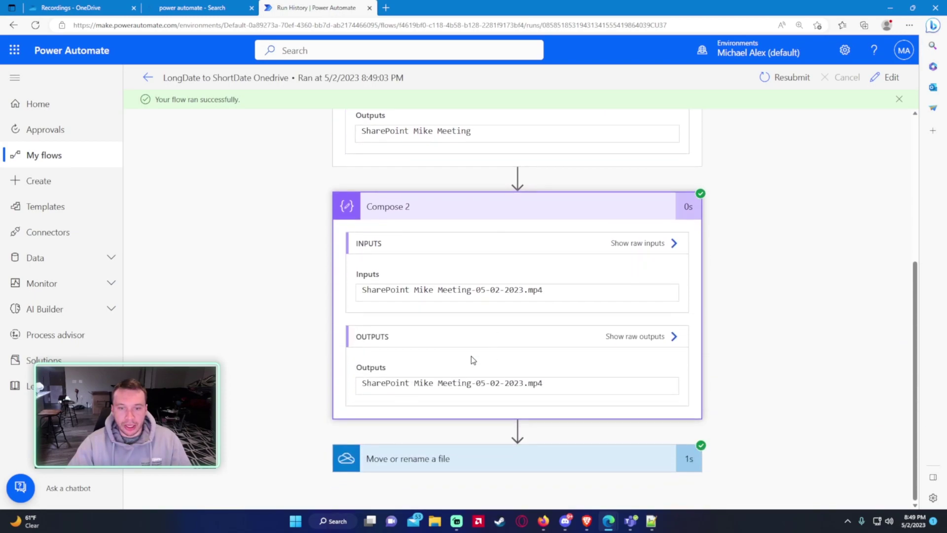
{"action": "left_click_drag", "start_coordinate": [474, 383], "coordinate": [525, 383]}
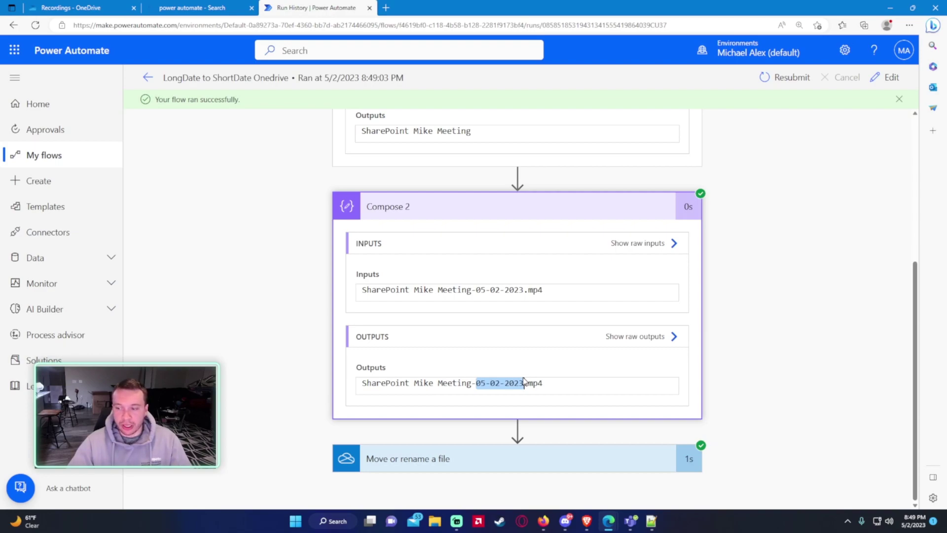
{"action": "double_click", "coordinate": [535, 289]}
{"action": "left_click", "coordinate": [412, 443]}
Confirm the new file name SharePoint Mike Meeting-05-02-2023.mp4, then switch to OneDrive Recordings
{"action": "scroll", "coordinate": [468, 300], "scroll_direction": "down", "scroll_amount": 5}
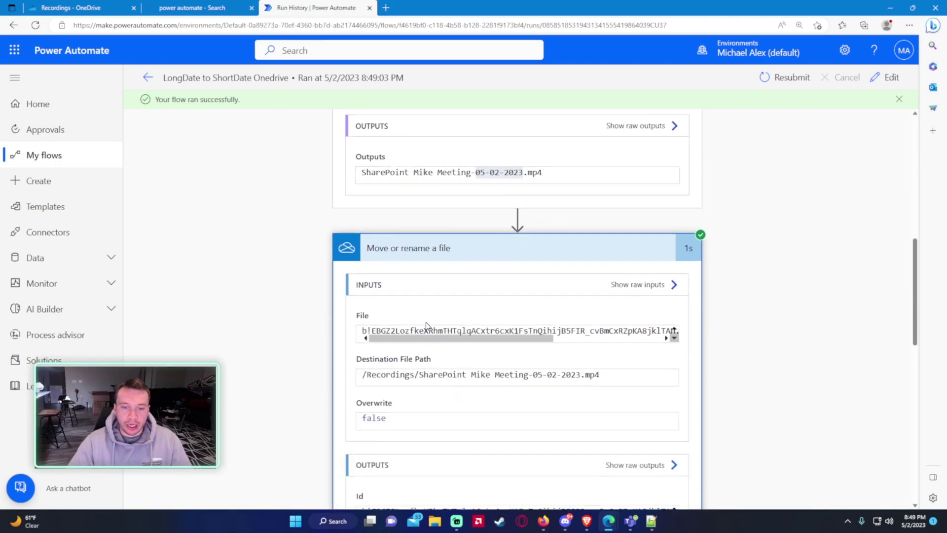
{"action": "scroll", "coordinate": [447, 193], "scroll_direction": "down", "scroll_amount": 1}
{"action": "scroll", "coordinate": [438, 189], "scroll_direction": "down", "scroll_amount": 1}
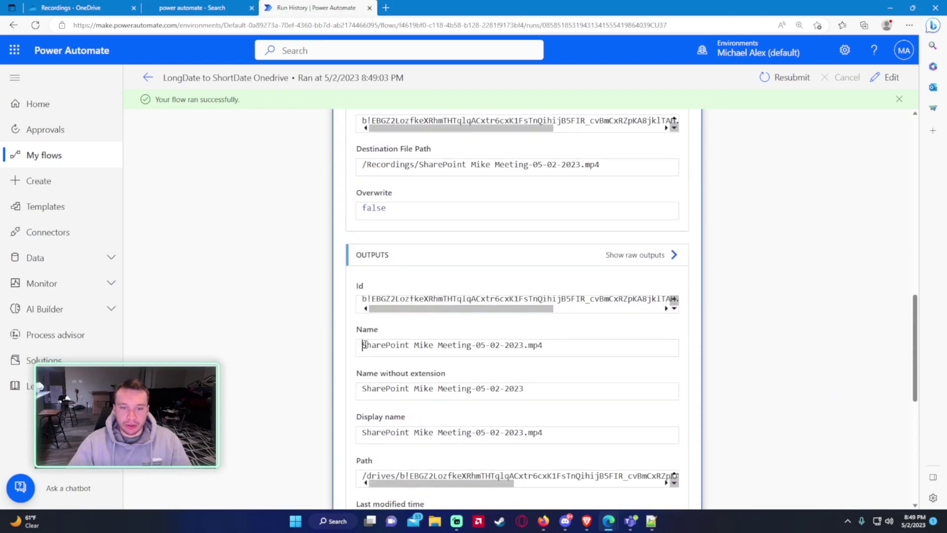
{"action": "left_click_drag", "start_coordinate": [364, 345], "coordinate": [500, 349]}
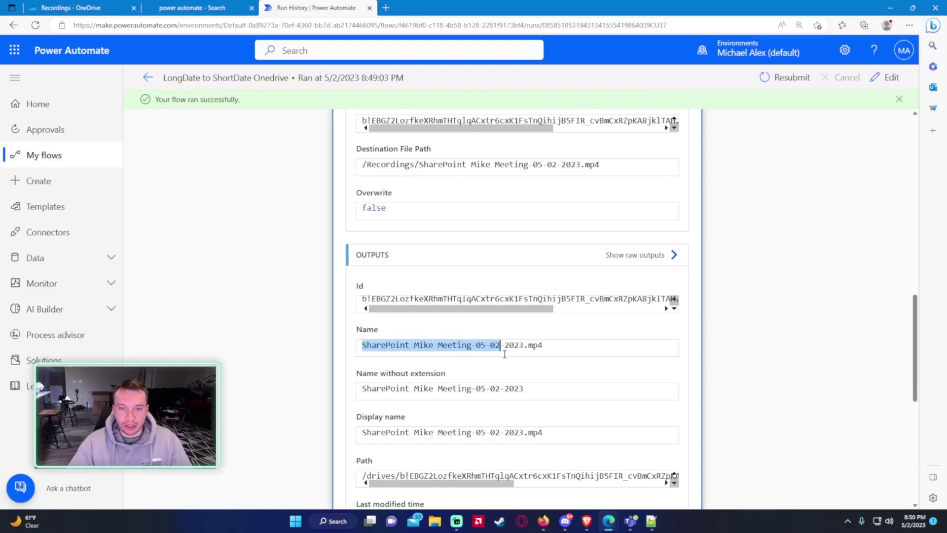
{"action": "scroll", "coordinate": [505, 353], "scroll_direction": "down", "scroll_amount": 3}
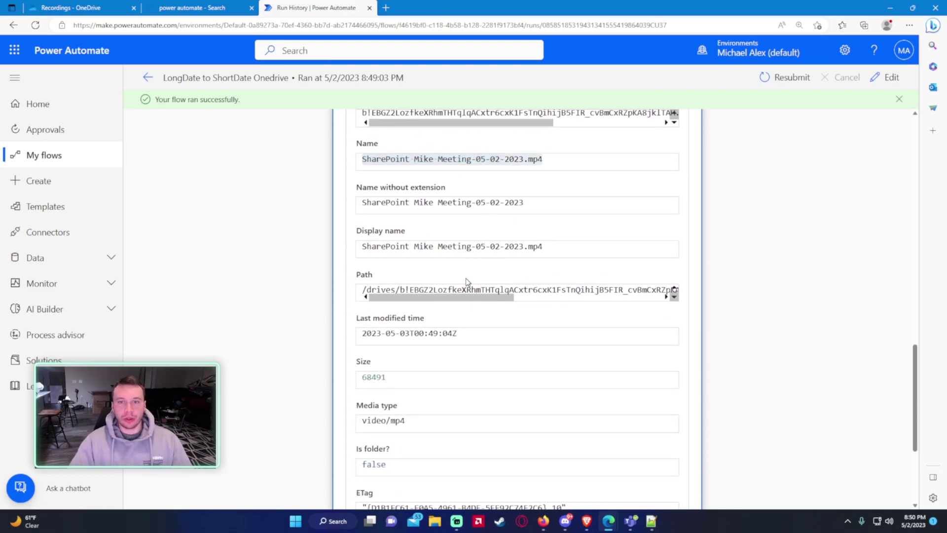
{"action": "left_click", "coordinate": [97, 5]}
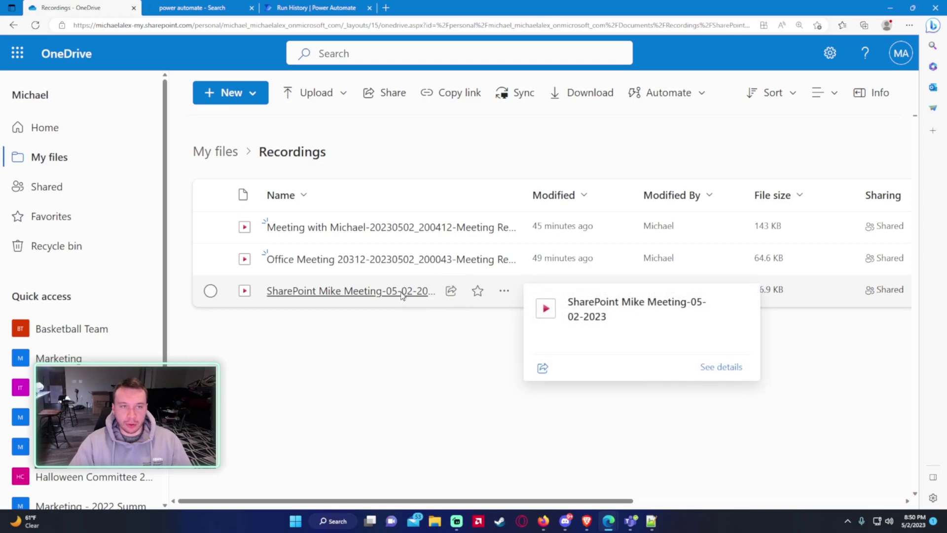
Play SharePoint Mike Meeting-05-02-2023.mp4, skip ahead, close the viewer, and return to the run details
{"action": "left_click", "coordinate": [428, 292]}
{"action": "left_click", "coordinate": [521, 472]}
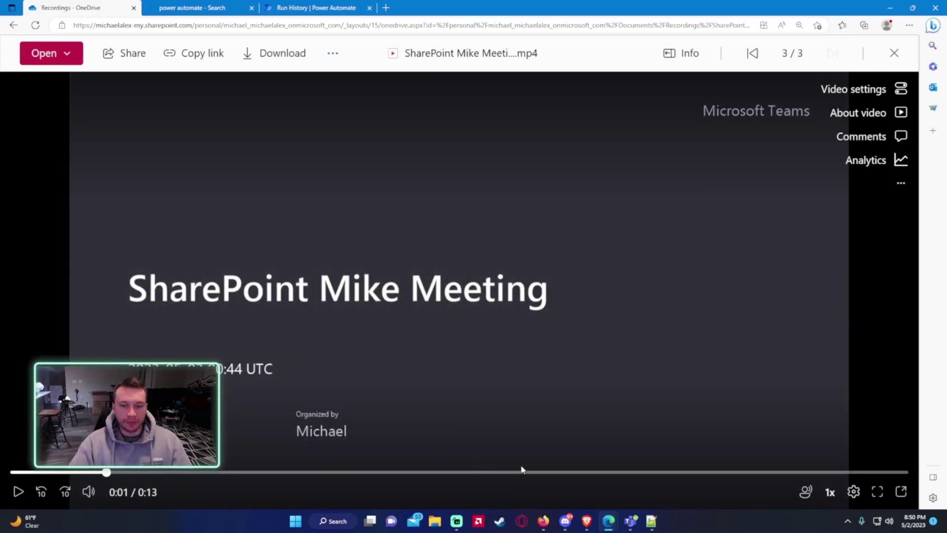
{"action": "left_click", "coordinate": [13, 25]}
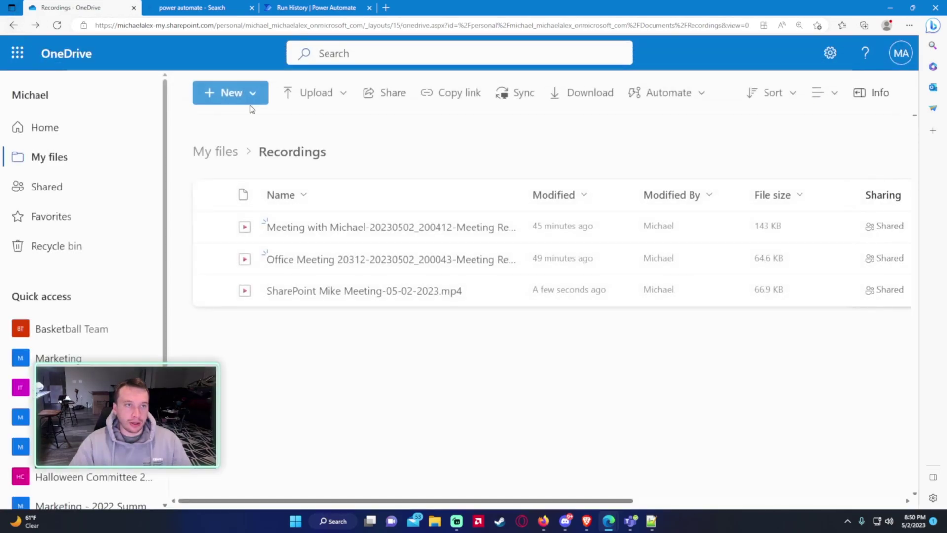
{"action": "left_click", "coordinate": [314, 10]}
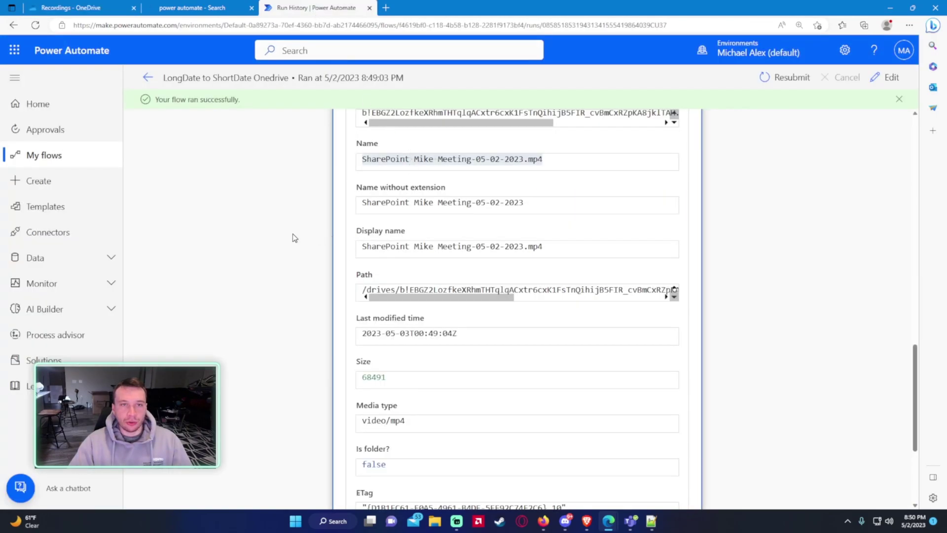